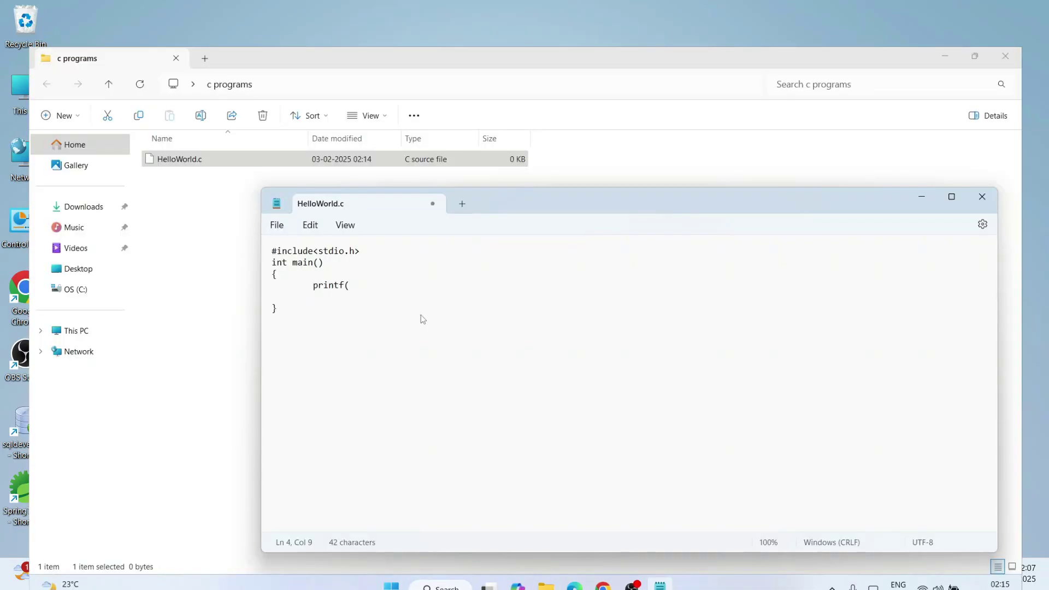
# Close the printf string in HelloWorld.c, move below the return 0 line, and switch to the browser
pyautogui.write('"Hello World");')
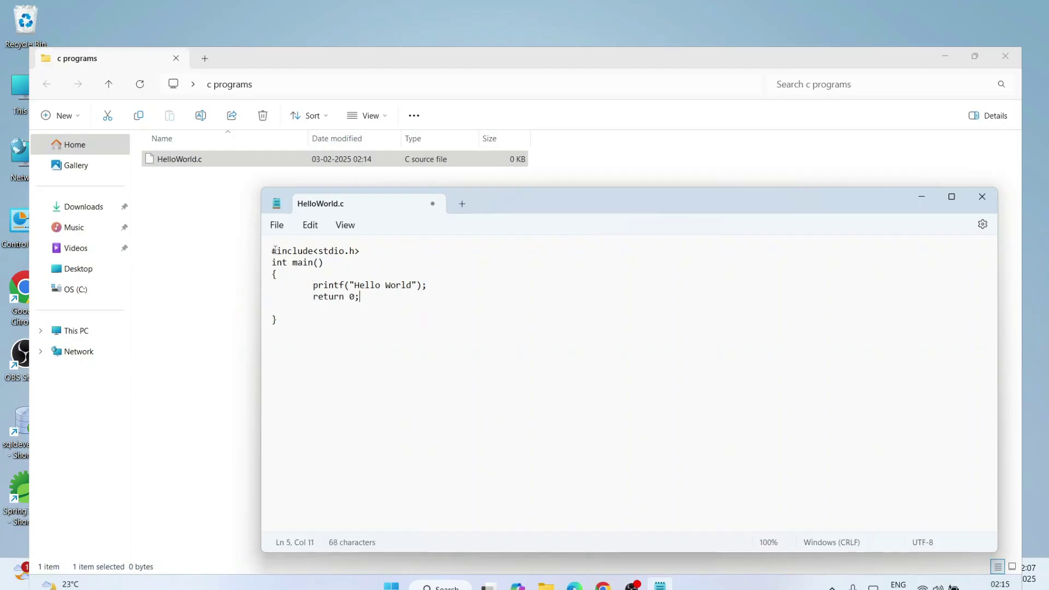
pyautogui.click(356, 298)
pyautogui.click(375, 307)
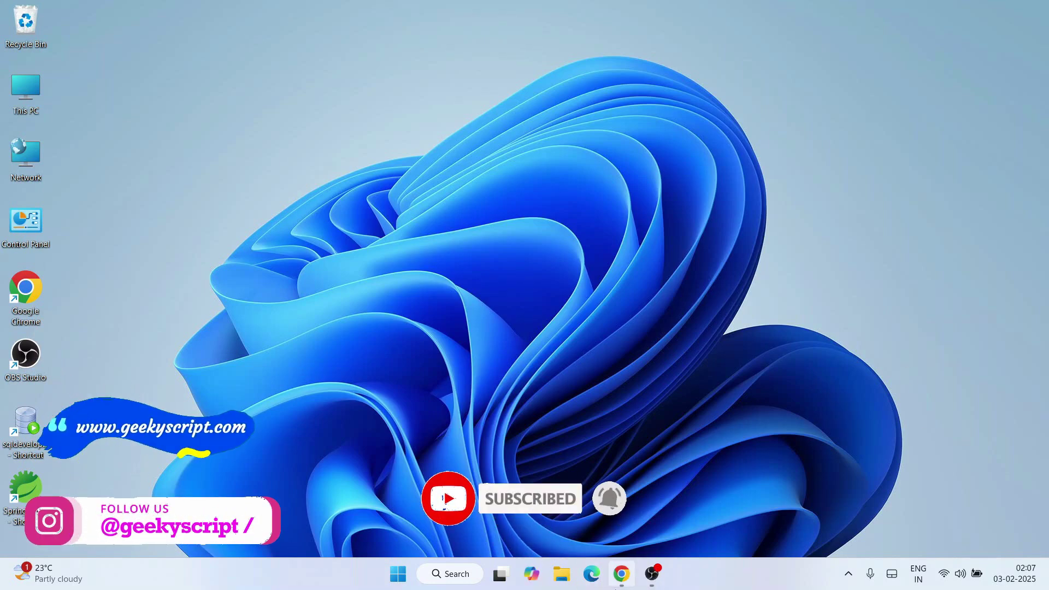
pyautogui.click(618, 584)
# Search Google for 'gcc download for windows' using the suggestion for 'gcc dow'
pyautogui.click(309, 43)
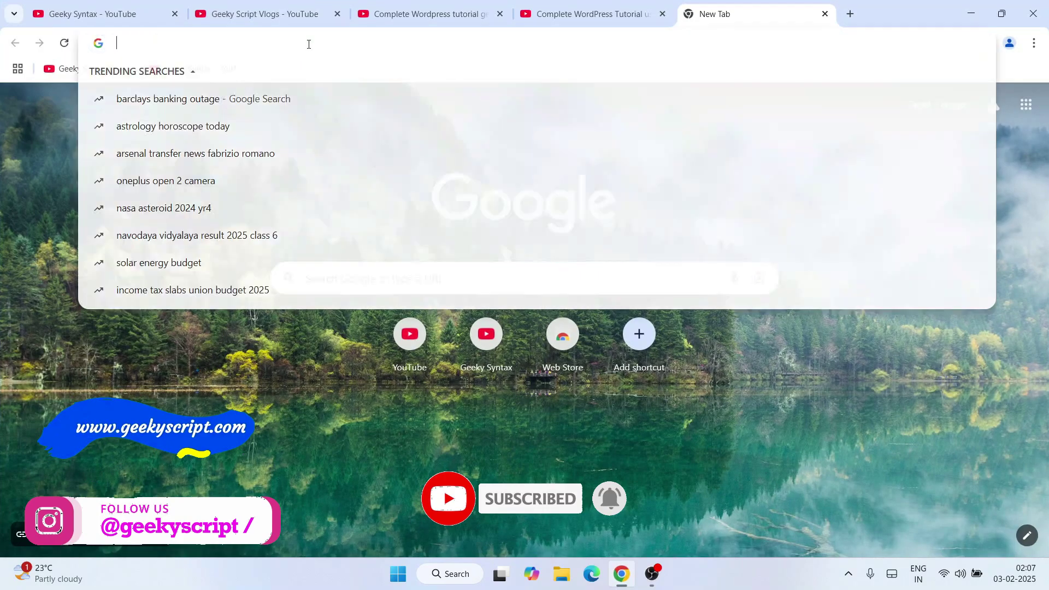
pyautogui.write('gcc ')
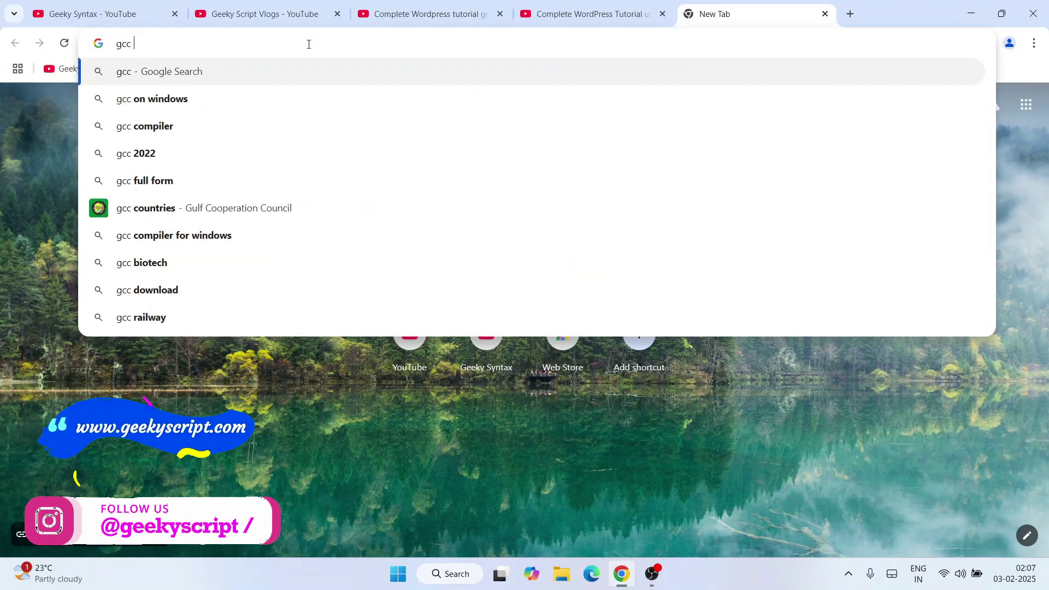
pyautogui.write('dow')
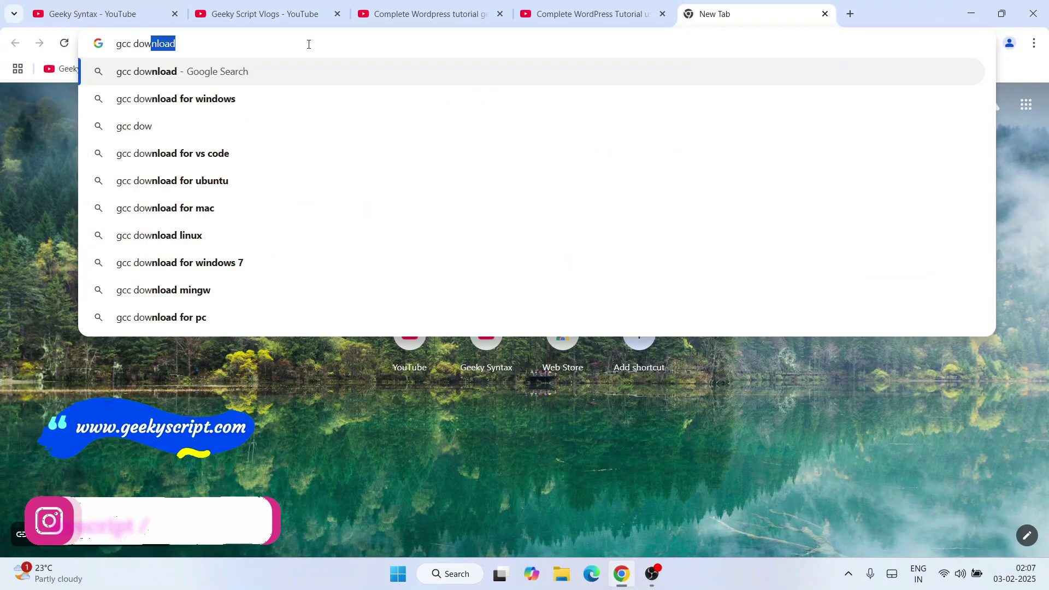
pyautogui.click(191, 104)
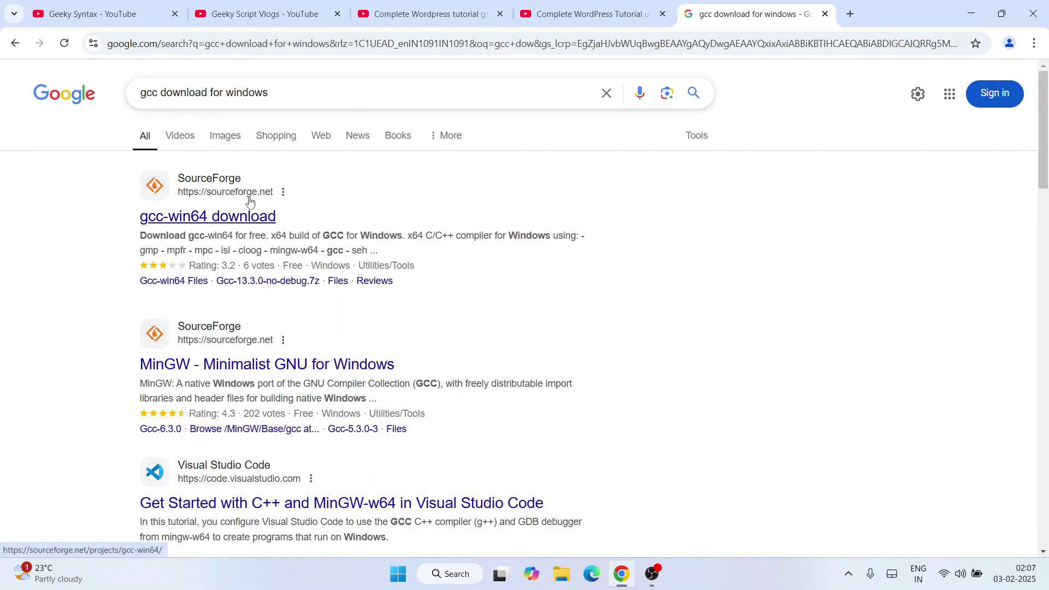
# Open the gcc-win64 SourceForge project page, review its released versions, and open its file list
pyautogui.click(217, 221)
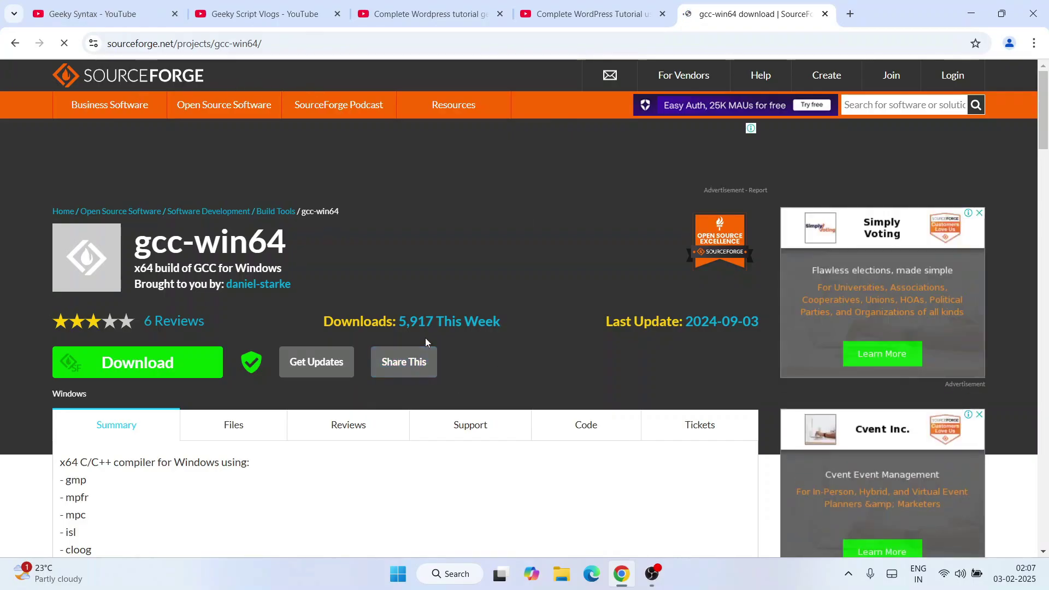
pyautogui.scroll(-6, 426, 342)
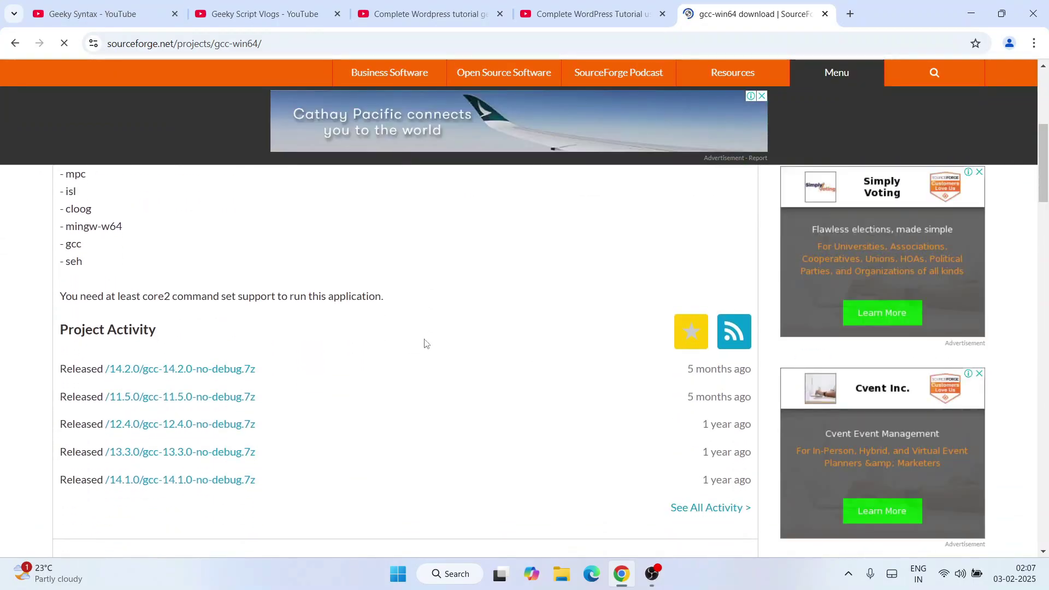
pyautogui.tripleClick(110, 331)
pyautogui.click(63, 367)
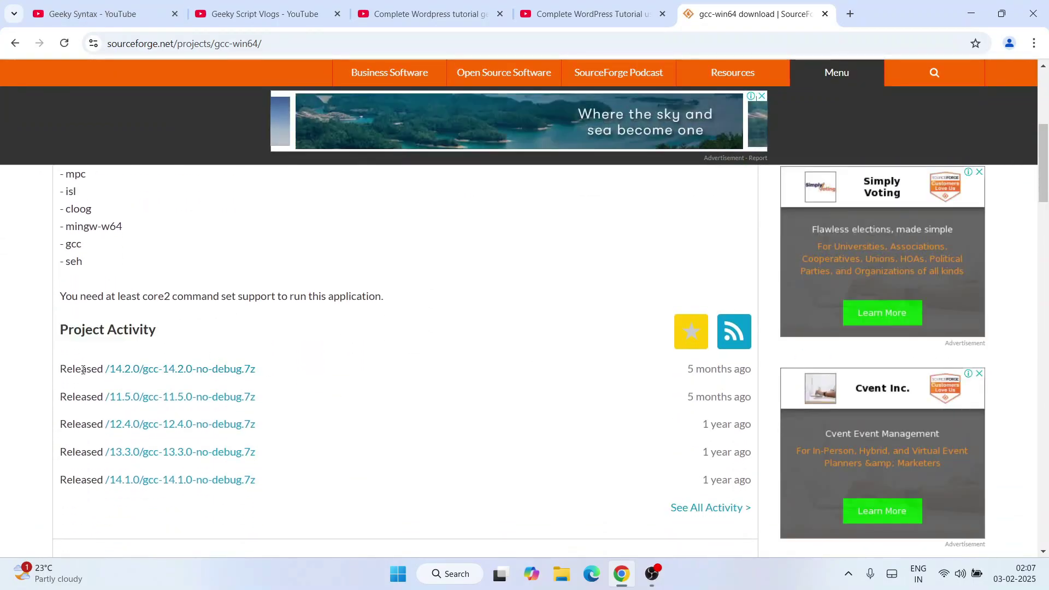
pyautogui.moveTo(63, 368); pyautogui.dragTo(283, 480)
pyautogui.click(361, 490)
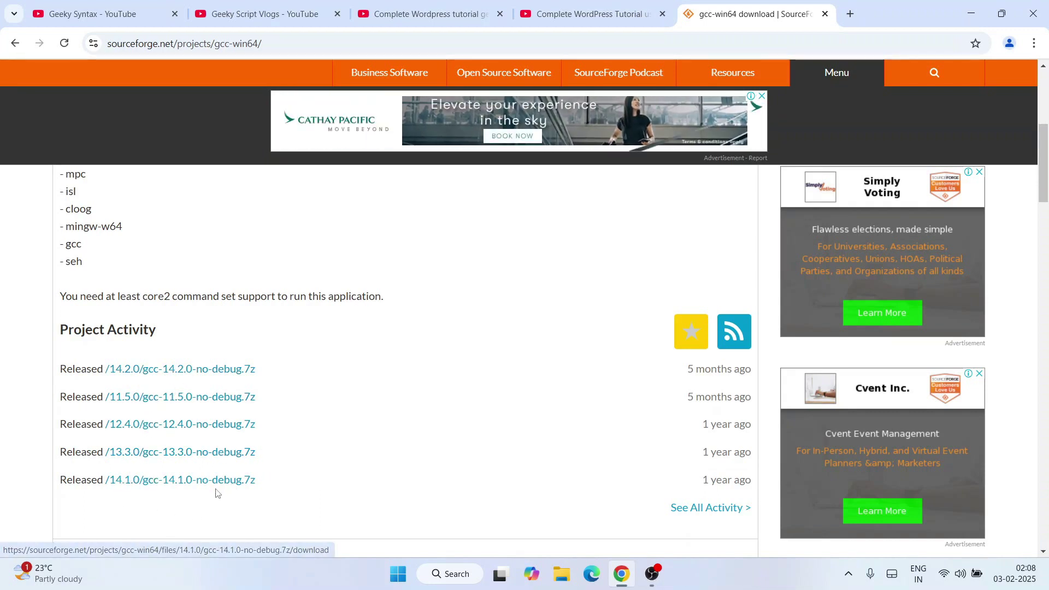
pyautogui.moveTo(90, 387); pyautogui.dragTo(338, 473)
pyautogui.click(337, 474)
pyautogui.scroll(5, 375, 454)
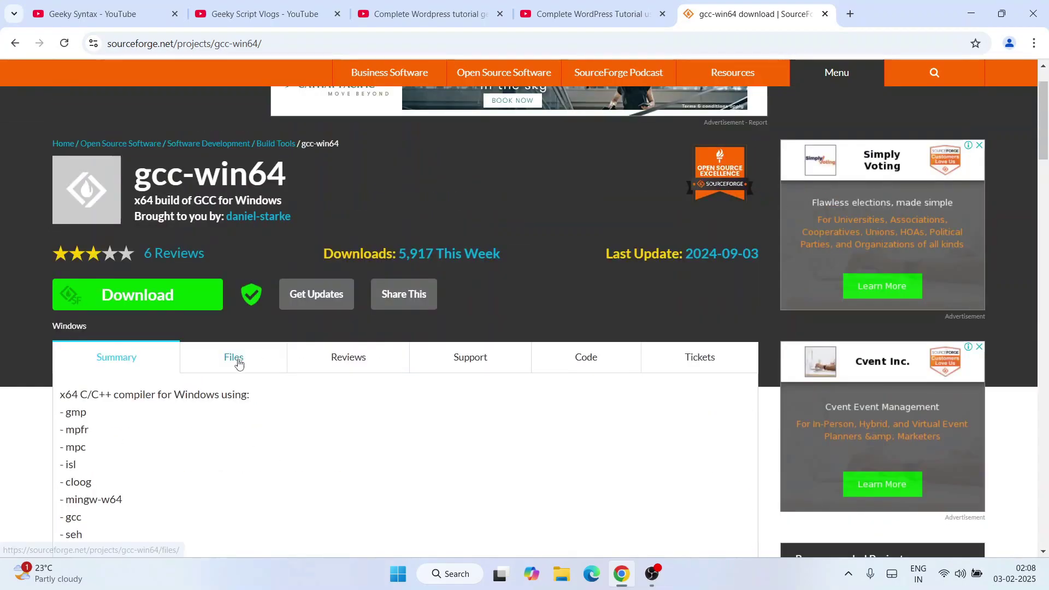
pyautogui.click(239, 362)
# Browse the gcc-win64 release folders, open 14.2.0, and download gcc-14.2.0-no-debug.7z
pyautogui.scroll(-5, 363, 368)
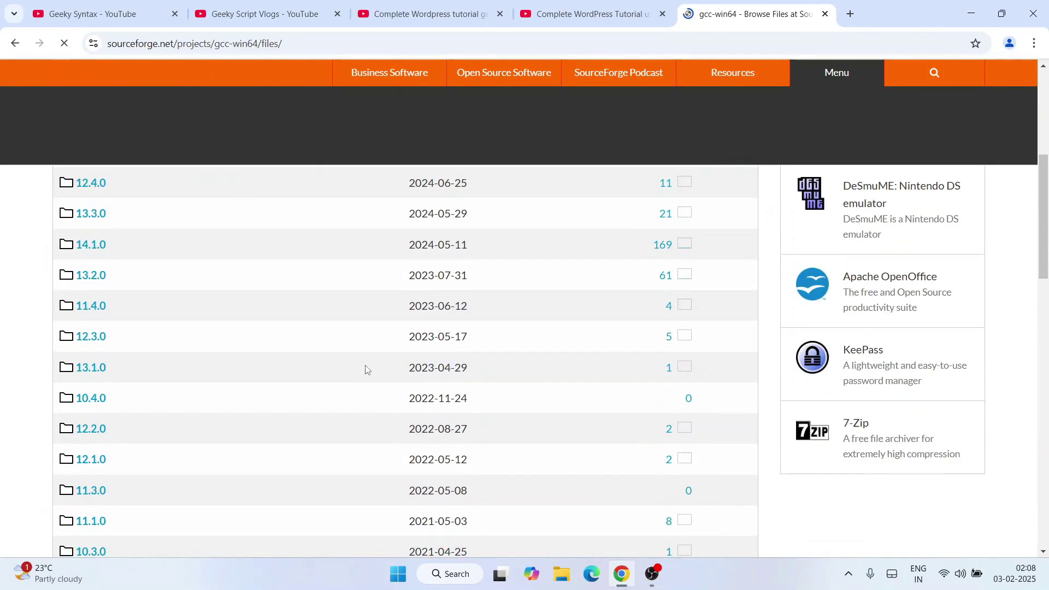
pyautogui.scroll(4, 281, 412)
pyautogui.scroll(-10, 229, 395)
pyautogui.scroll(-3, 231, 397)
pyautogui.scroll(1, 70, 450)
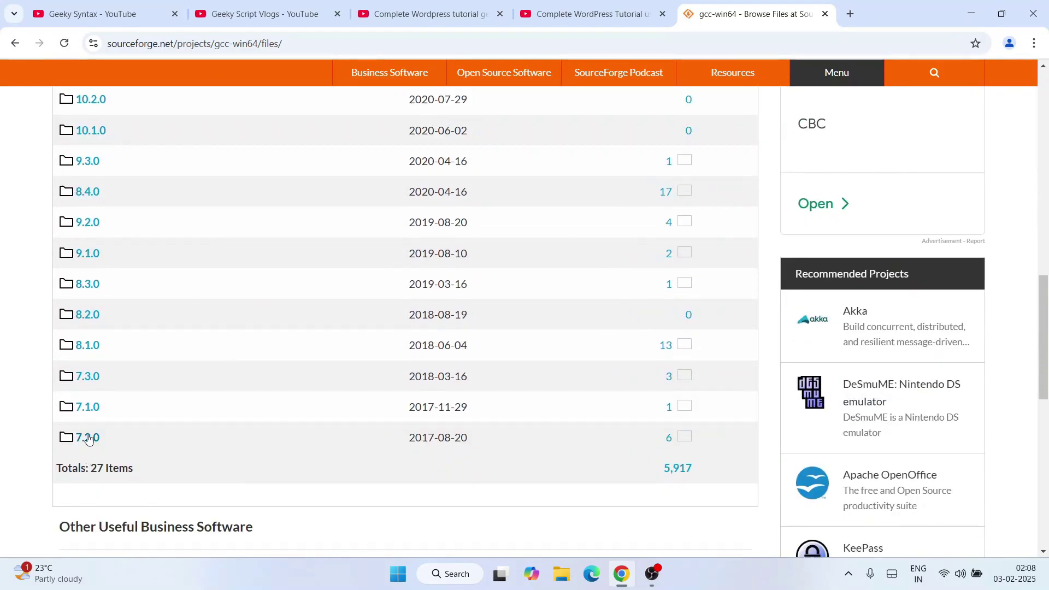
pyautogui.scroll(10, 209, 439)
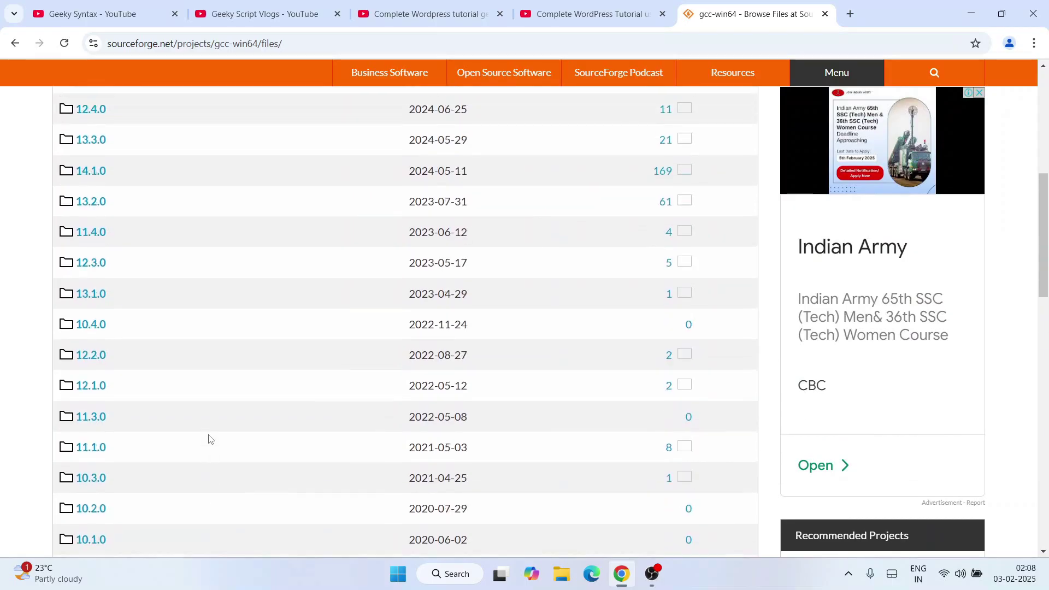
pyautogui.scroll(2, 209, 439)
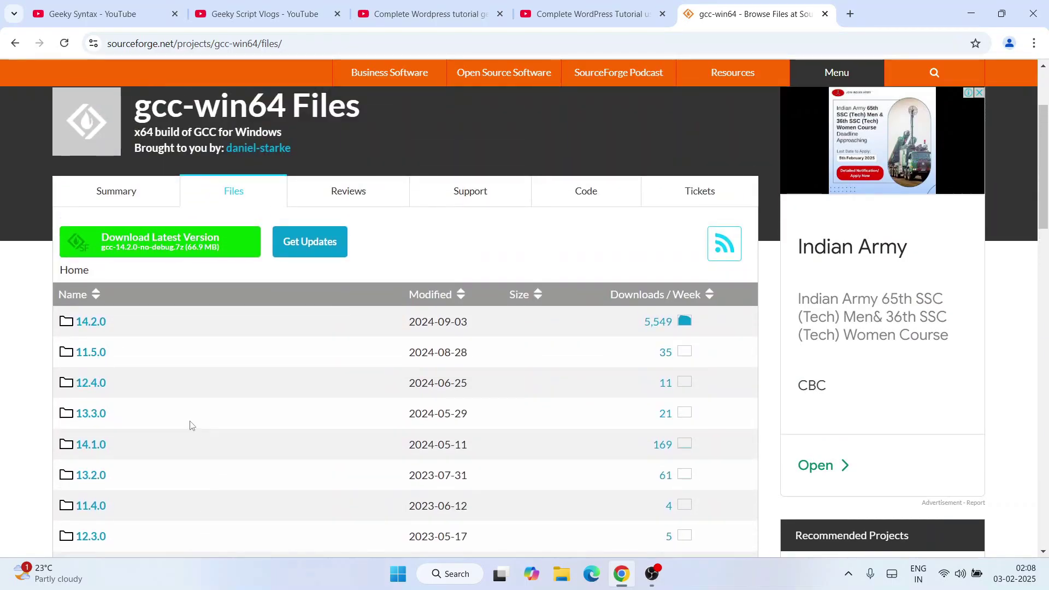
pyautogui.click(91, 325)
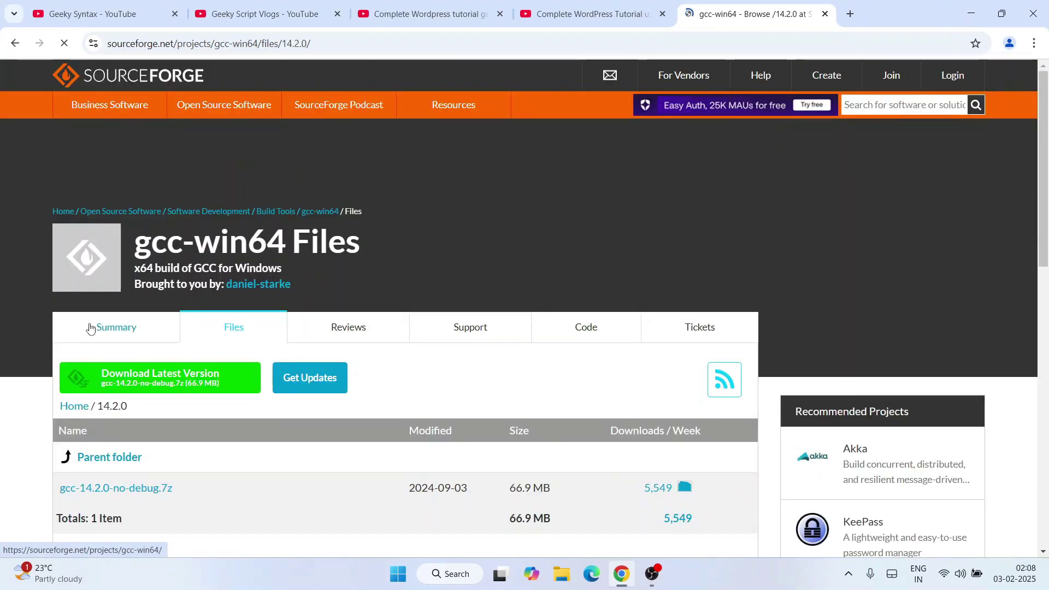
pyautogui.click(139, 391)
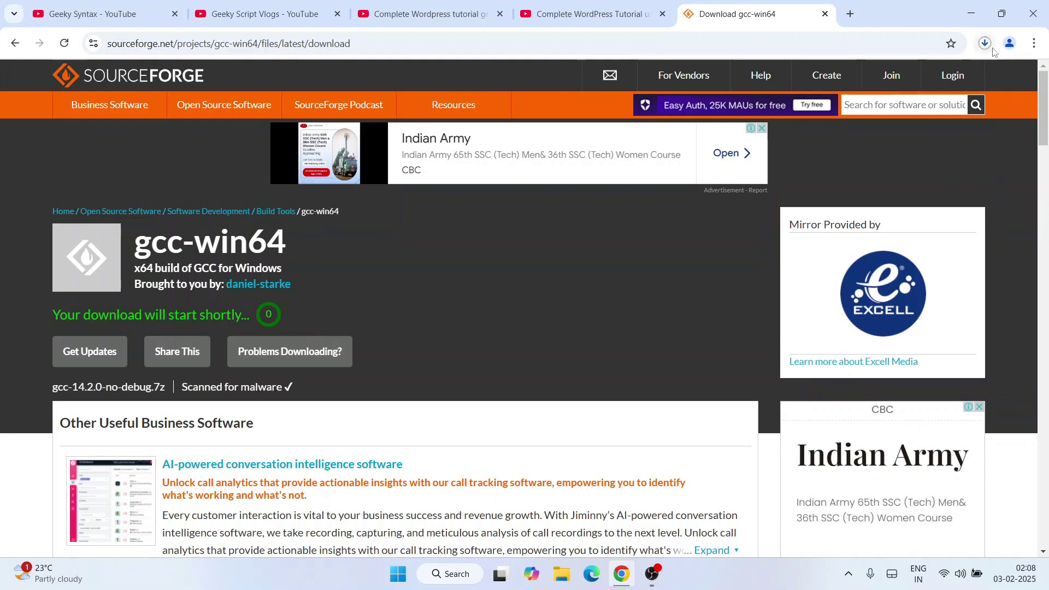
# Cancel the duplicate gcc-14.2.0-no-debug (1).7z download in Chrome and minimize the browser
pyautogui.click(991, 45)
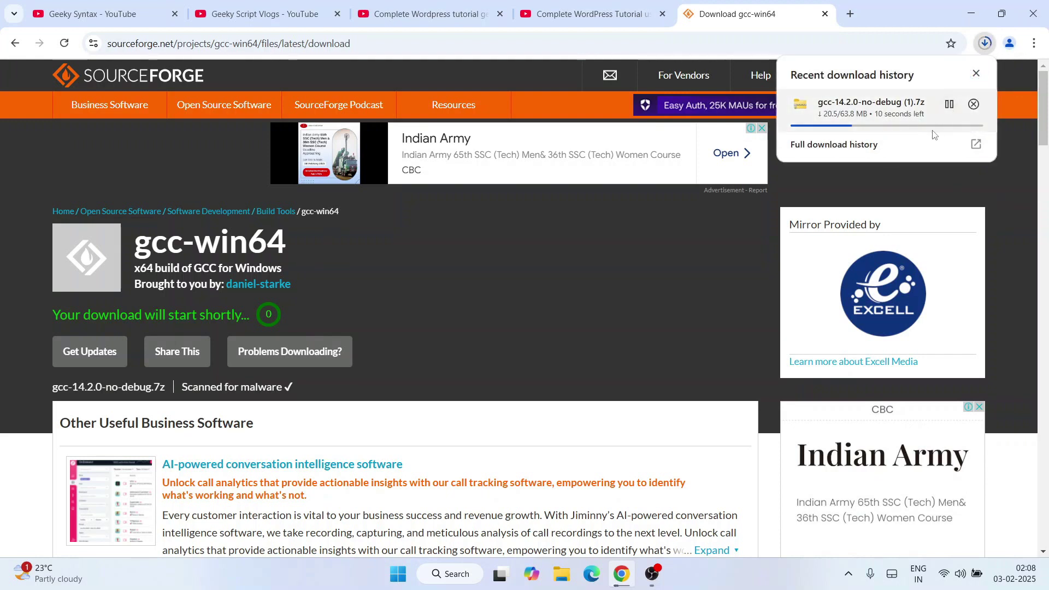
pyautogui.click(978, 106)
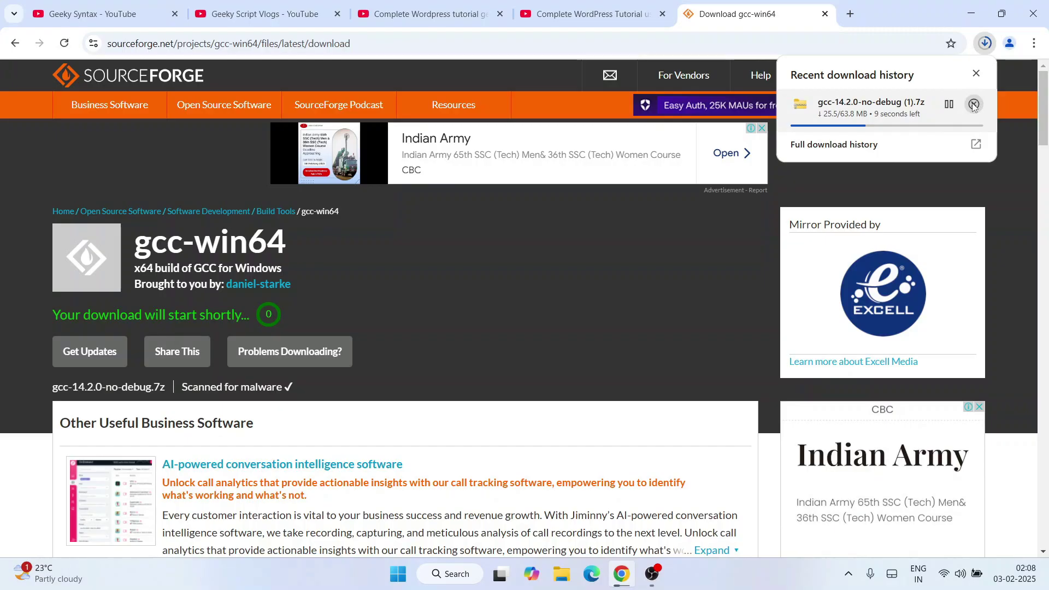
pyautogui.click(961, 13)
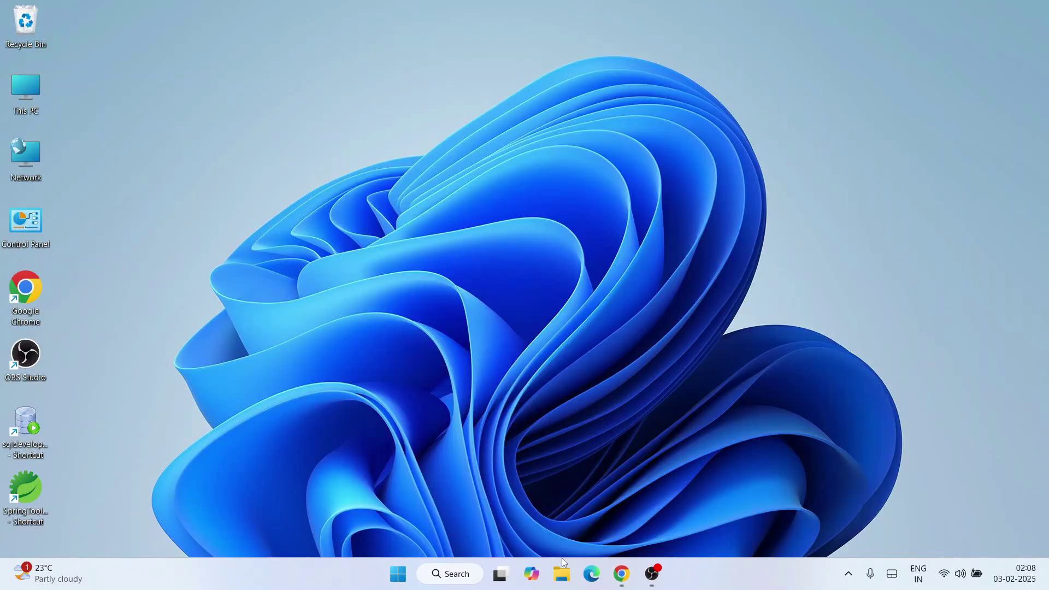
# Extract gcc-14.2.0-no-debug.7z in Downloads\files to its suggested folder, then return to Chrome
pyautogui.click(563, 575)
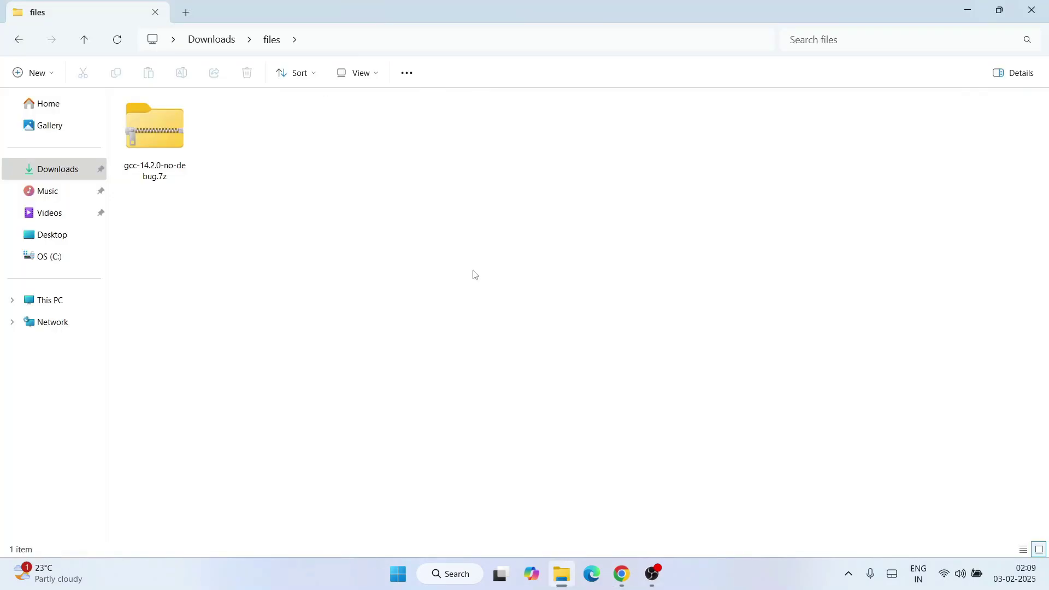
pyautogui.click(148, 132)
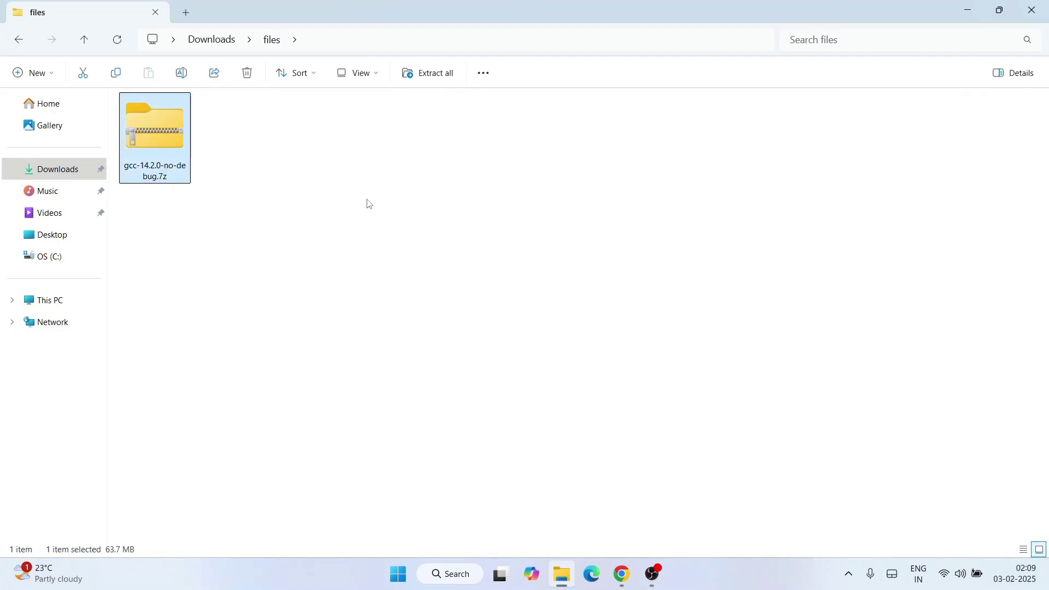
pyautogui.rightClick(186, 140)
pyautogui.click(257, 310)
pyautogui.click(646, 425)
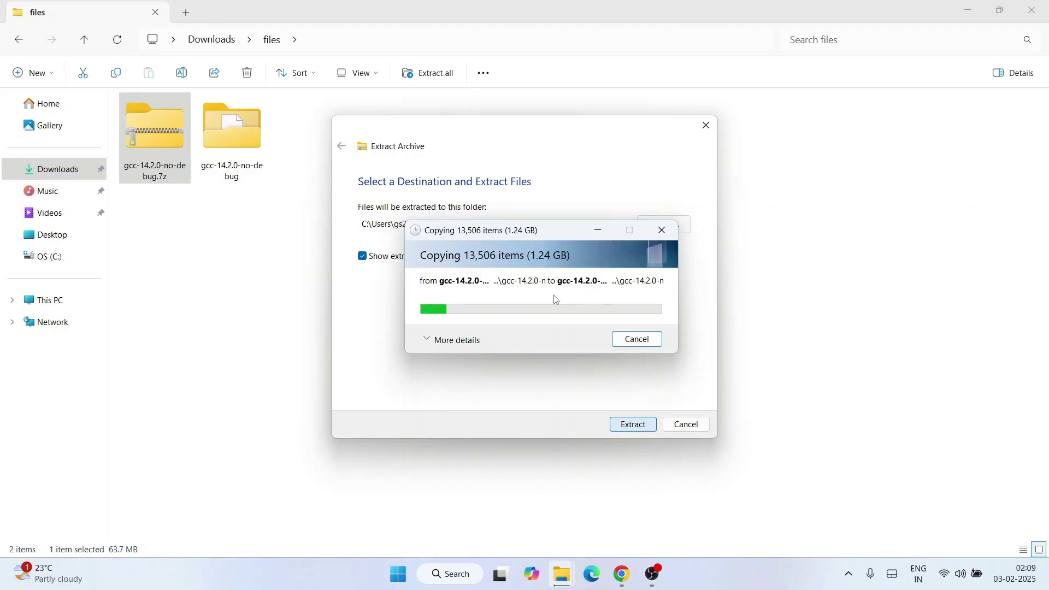
pyautogui.moveTo(555, 235)
pyautogui.mouseDown()
pyautogui.moveTo(539, 260)
pyautogui.moveTo(546, 254)
pyautogui.mouseUp()
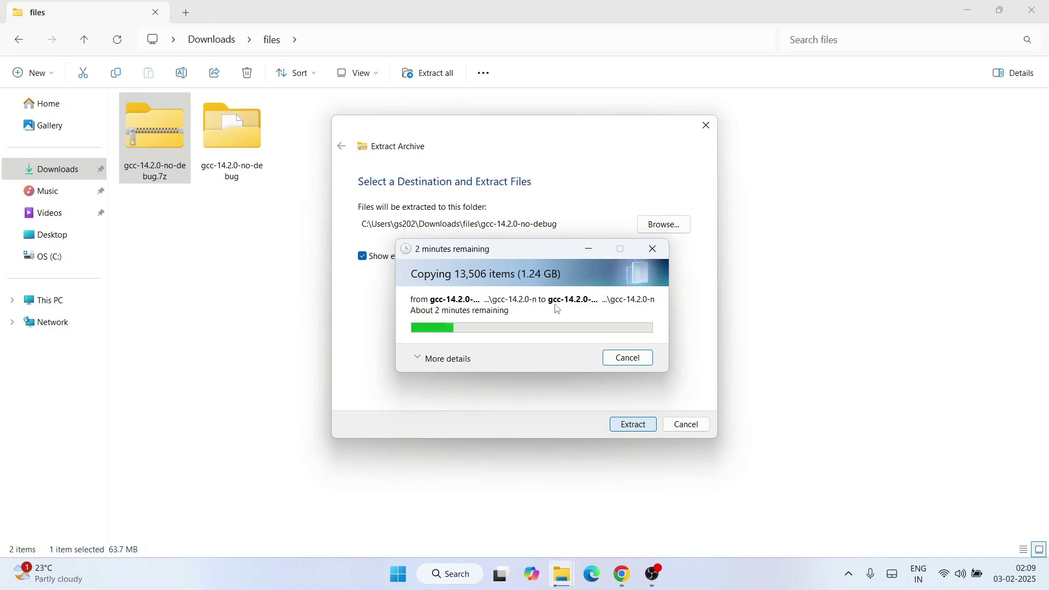
pyautogui.click(621, 575)
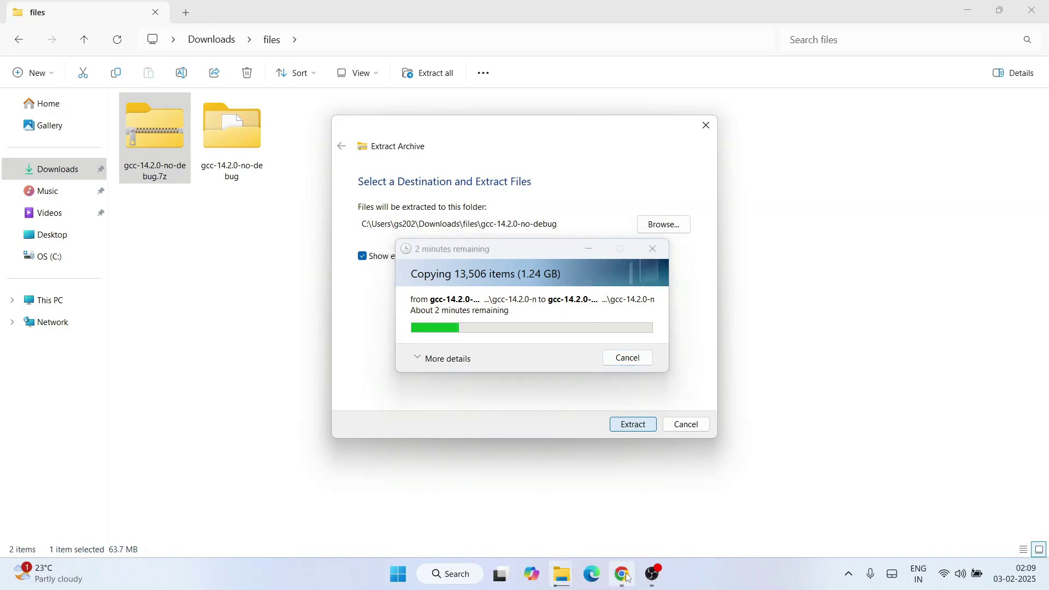
pyautogui.click(121, 15)
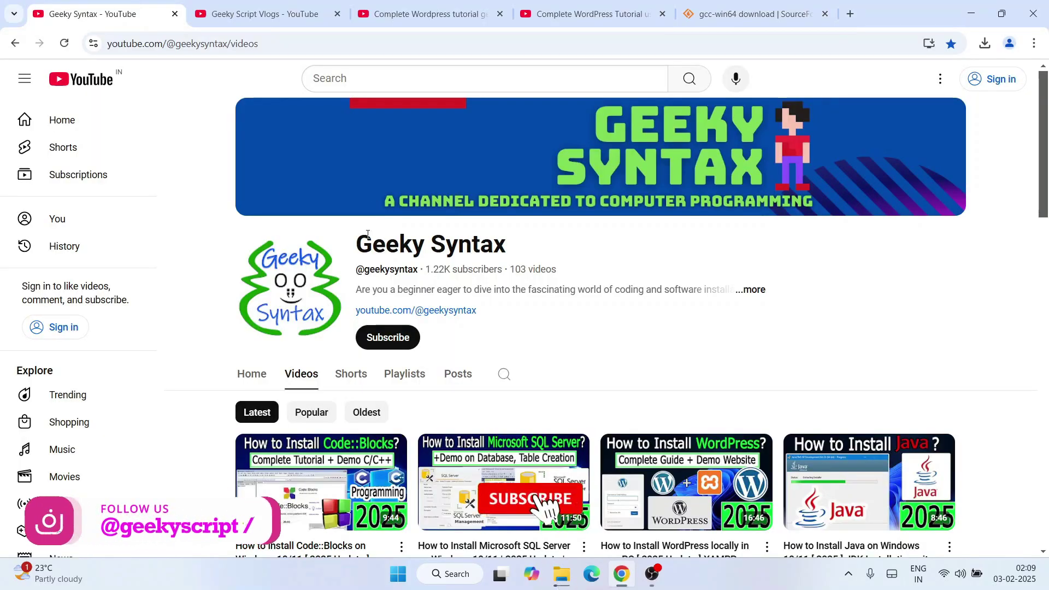
# Look over the Geeky Syntax YouTube channel's videos page
pyautogui.moveTo(373, 244); pyautogui.dragTo(652, 238)
pyautogui.click(691, 257)
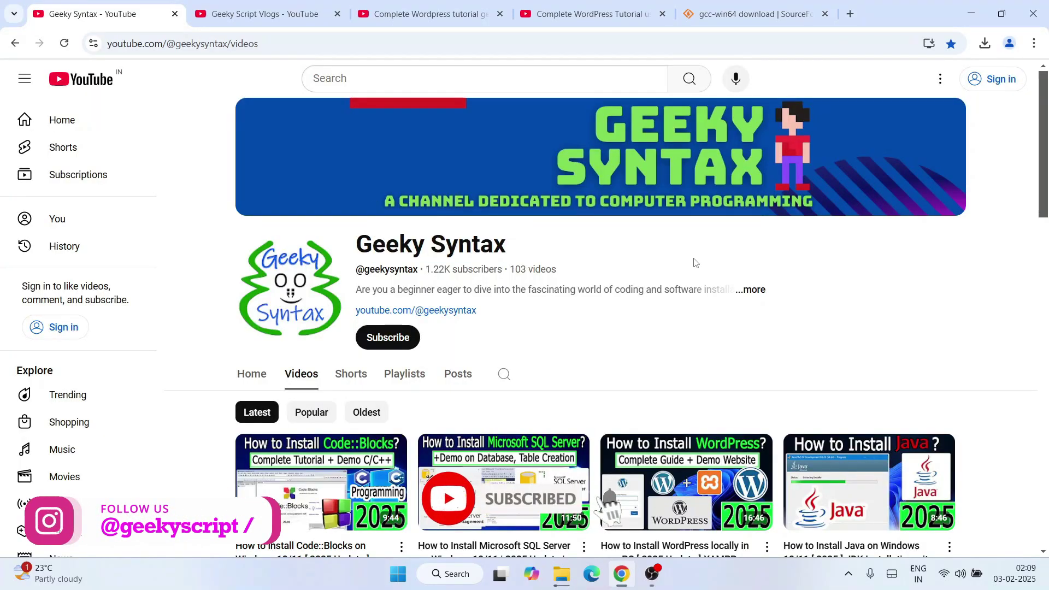
pyautogui.scroll(-8, 869, 276)
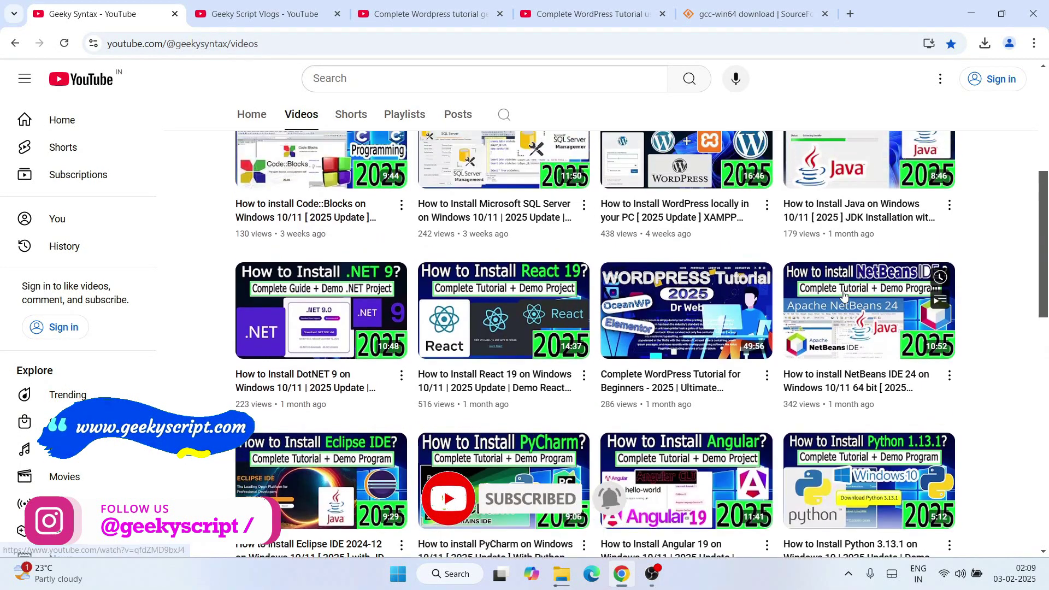
pyautogui.scroll(8, 913, 335)
pyautogui.moveTo(386, 246); pyautogui.dragTo(680, 241)
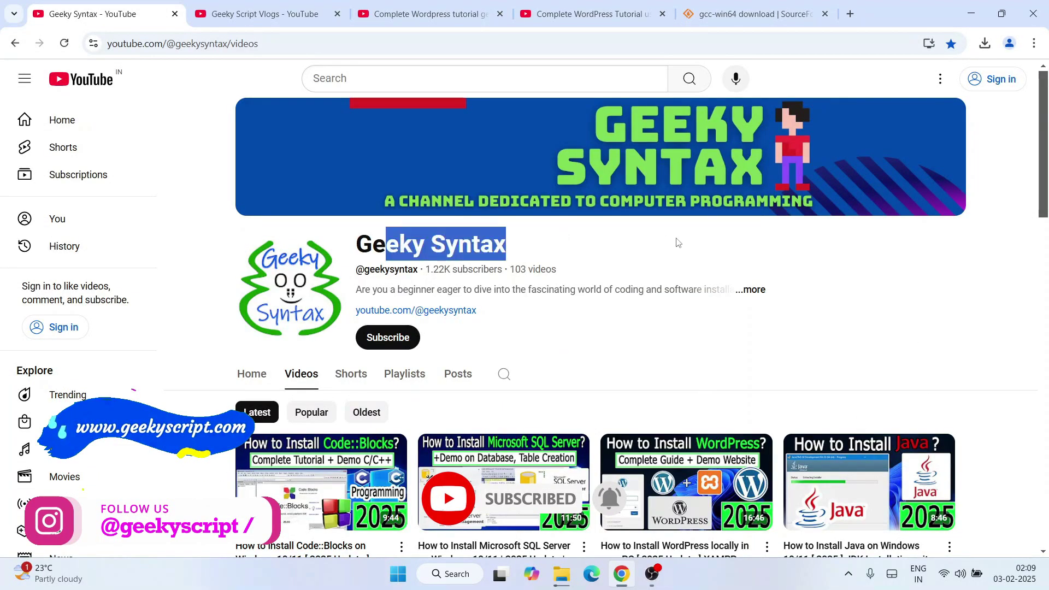
pyautogui.click(634, 237)
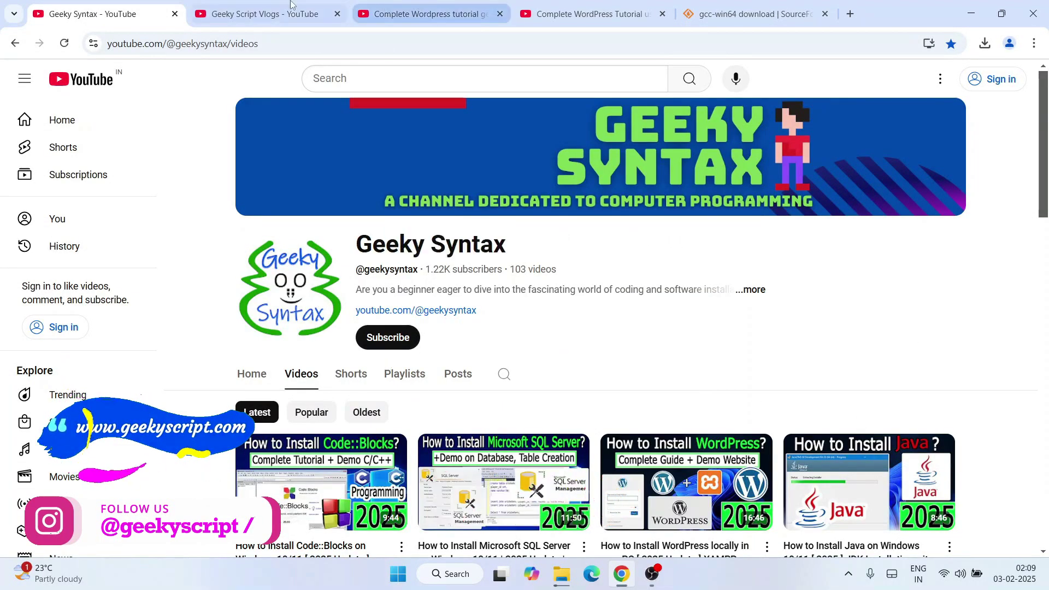
# Scroll through the WordPress tutorial playlist tab, then minimize Chrome
pyautogui.hotkey('ctrl', 'Tab')
pyautogui.hotkey('ctrl', 'Tab')
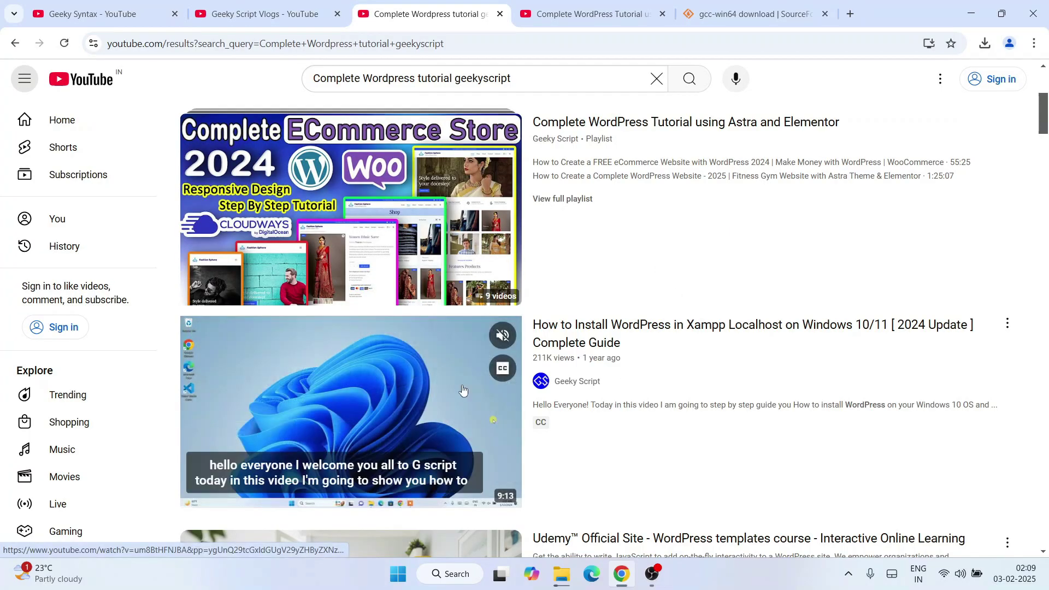
pyautogui.hotkey('ctrl', 'Tab')
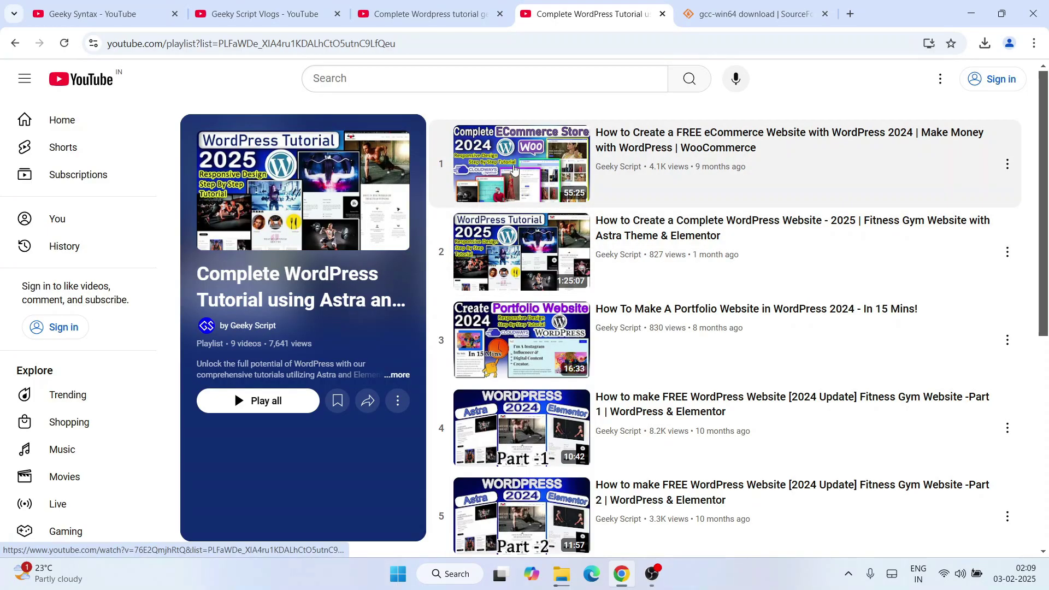
pyautogui.scroll(-4, 545, 282)
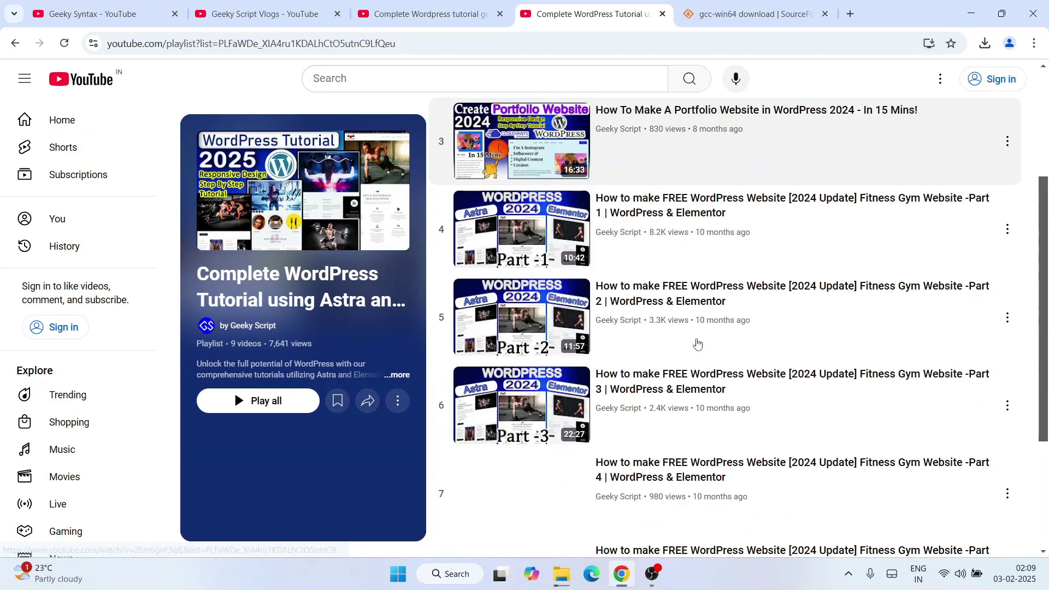
pyautogui.scroll(-3, 574, 295)
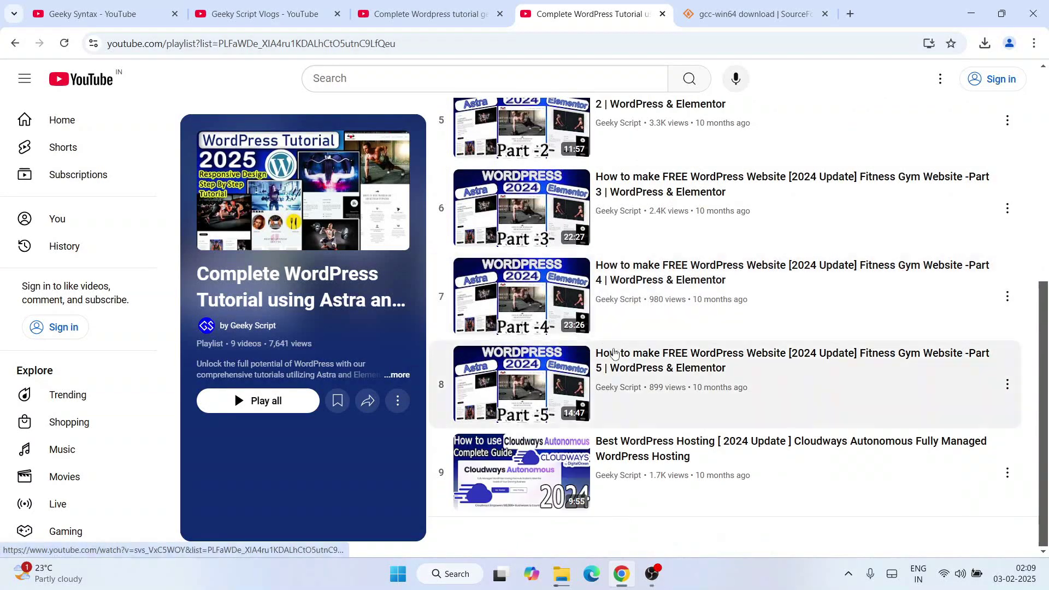
pyautogui.scroll(4, 656, 363)
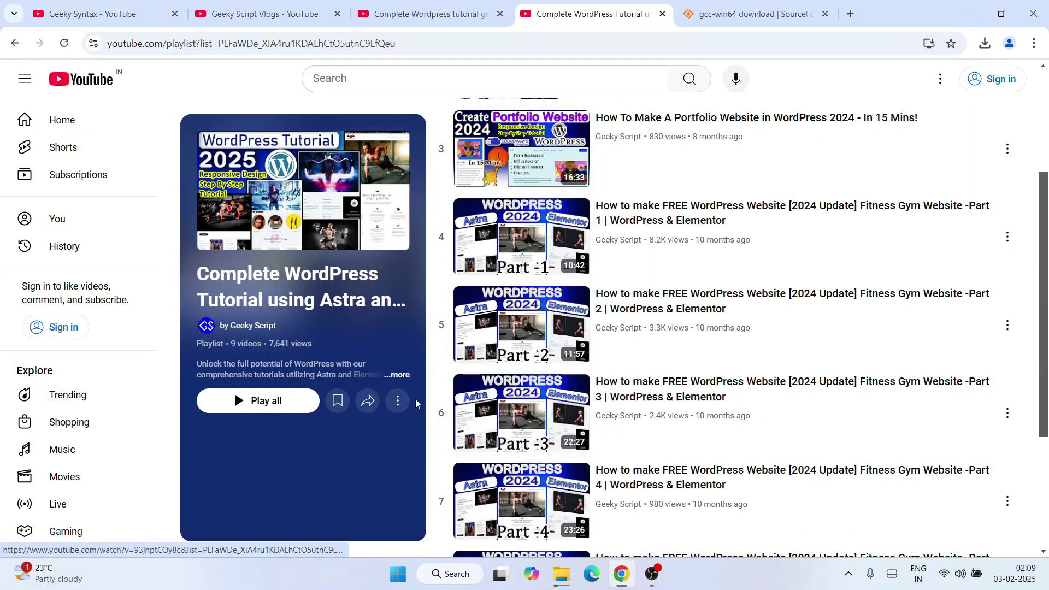
pyautogui.scroll(3, 743, 432)
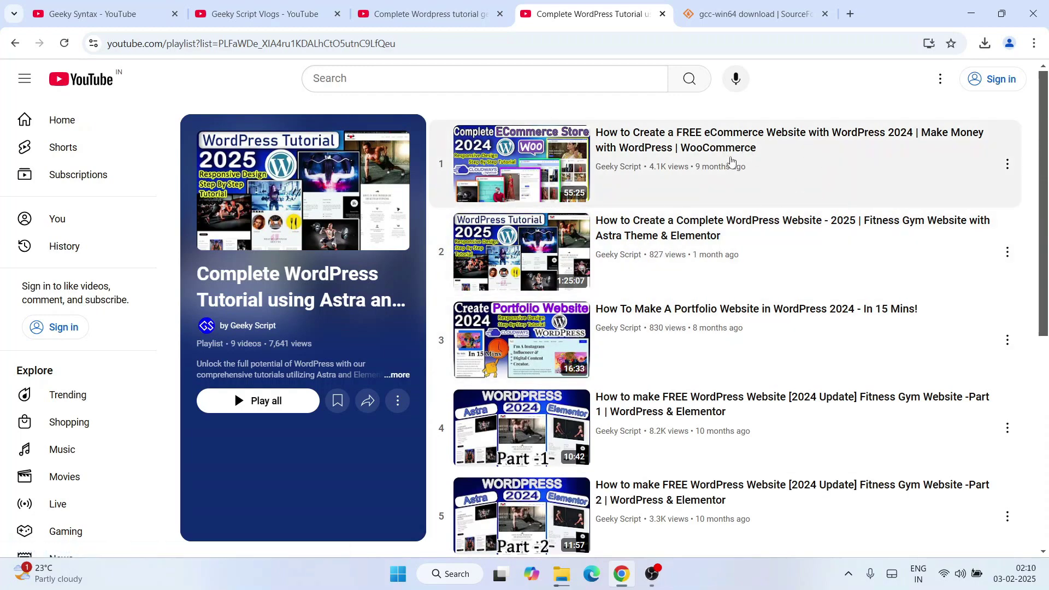
pyautogui.click(974, 10)
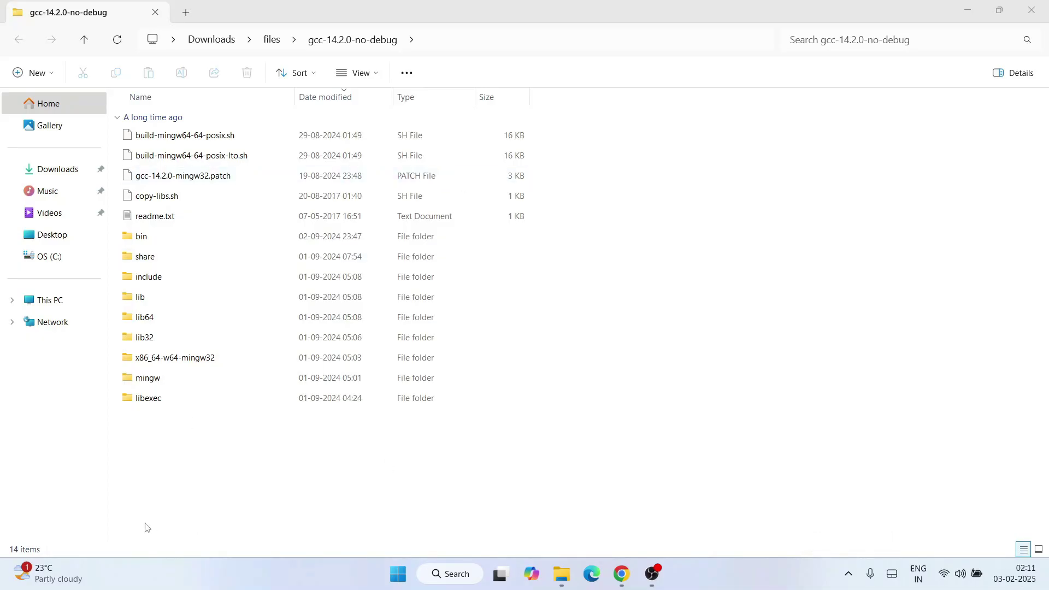
# Rename the extracted gcc-14.2.0-no-debug folder in Downloads\files to gcc-14.2.0
pyautogui.moveTo(145, 527); pyautogui.dragTo(897, 15)
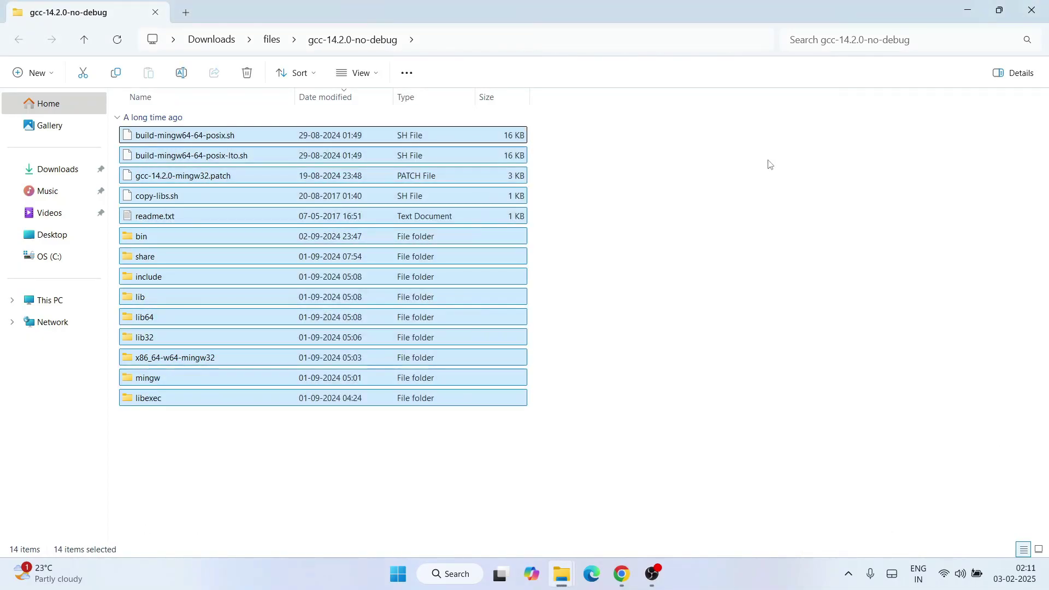
pyautogui.click(769, 164)
pyautogui.hotkey('alt', 'Up')
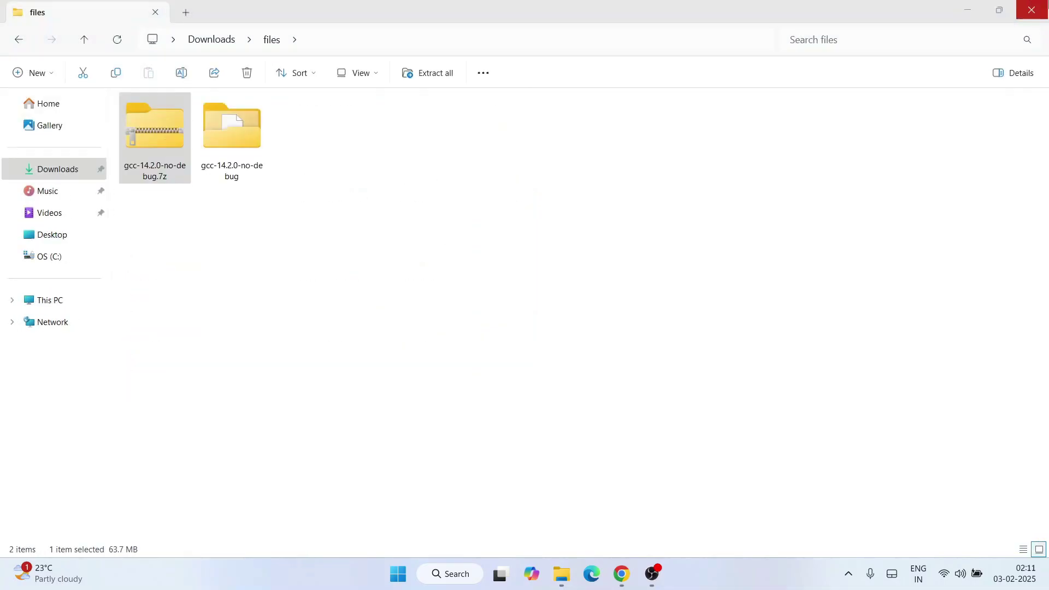
pyautogui.click(246, 158)
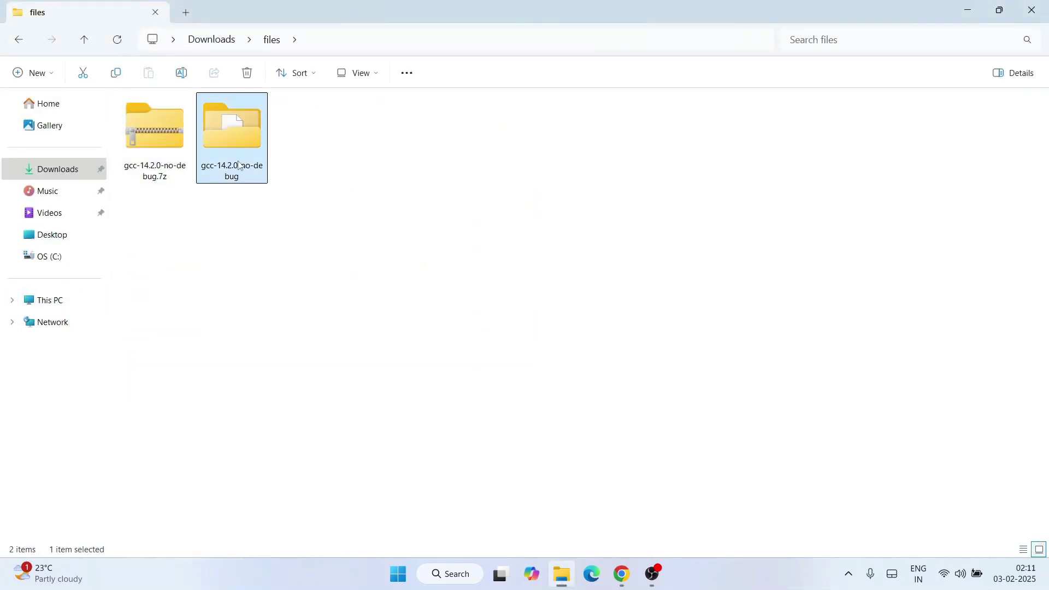
pyautogui.rightClick(225, 172)
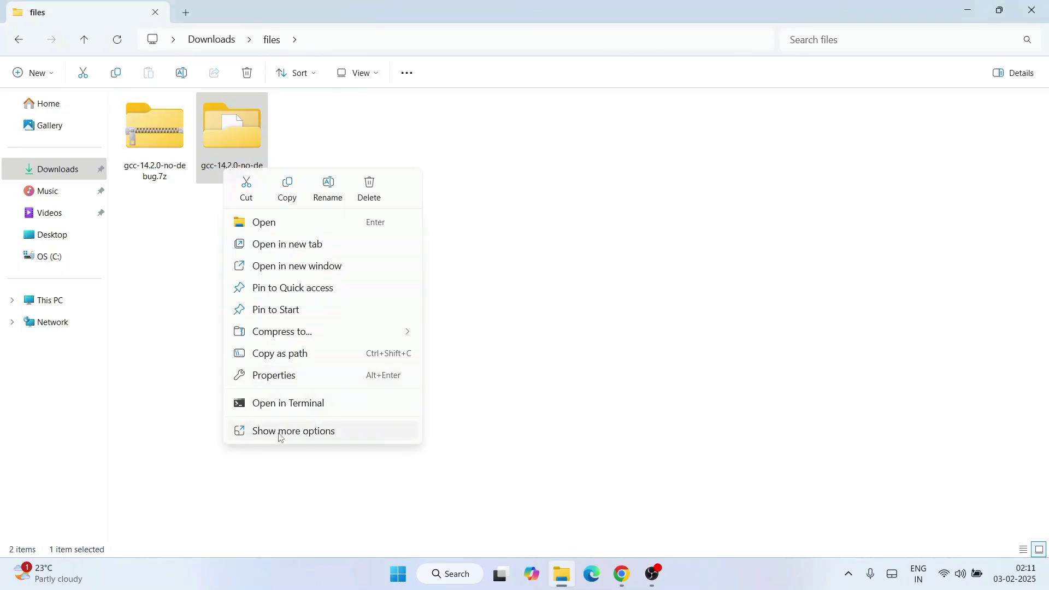
pyautogui.click(280, 432)
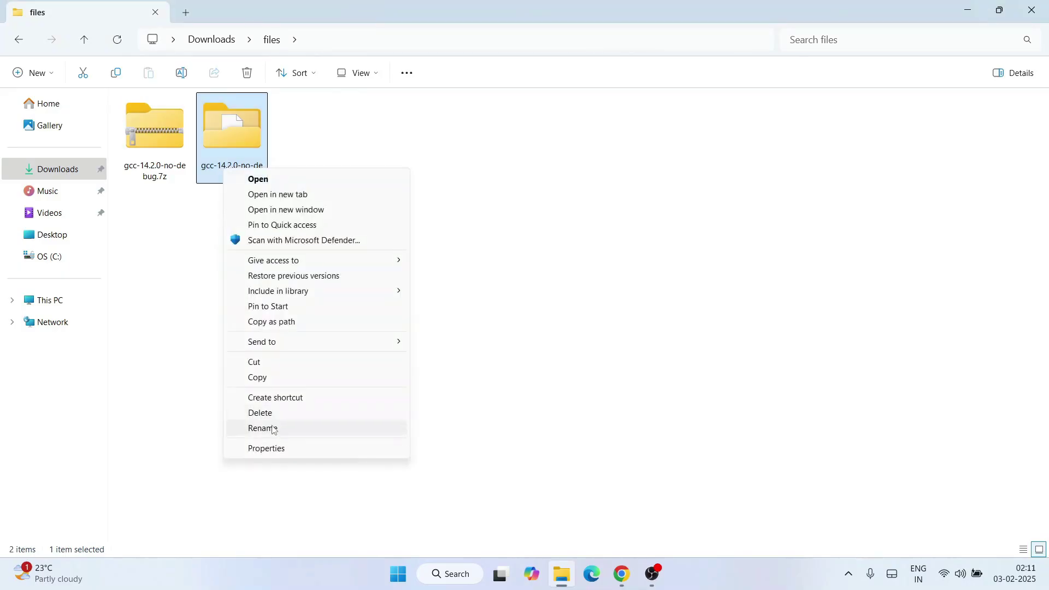
pyautogui.click(274, 430)
pyautogui.click(256, 177)
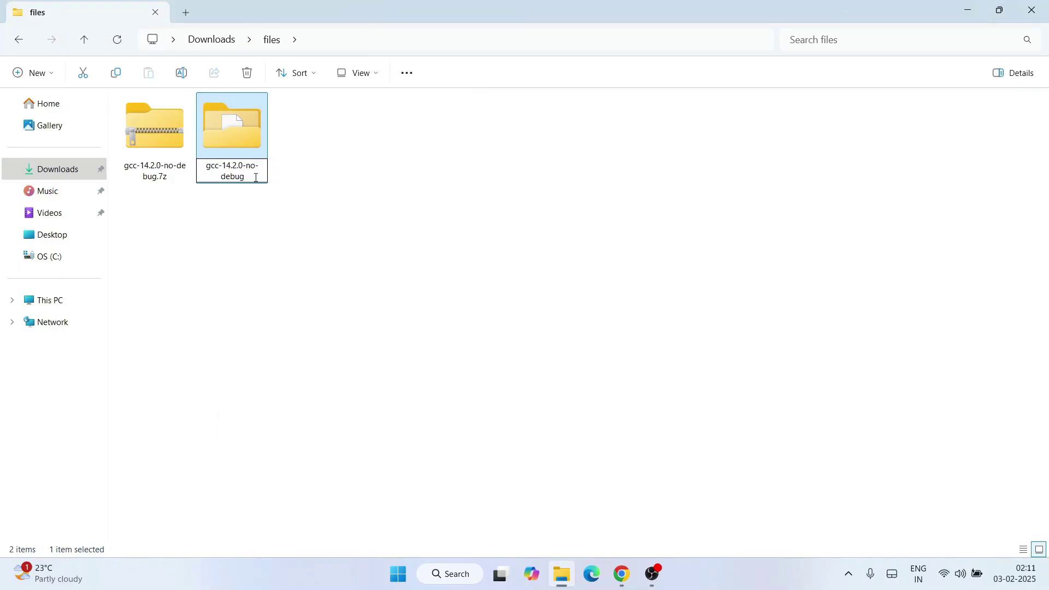
pyautogui.press('BackSpace')
pyautogui.click(338, 248)
# Cut the gcc-14.2.0 folder to the clipboard
pyautogui.click(247, 162)
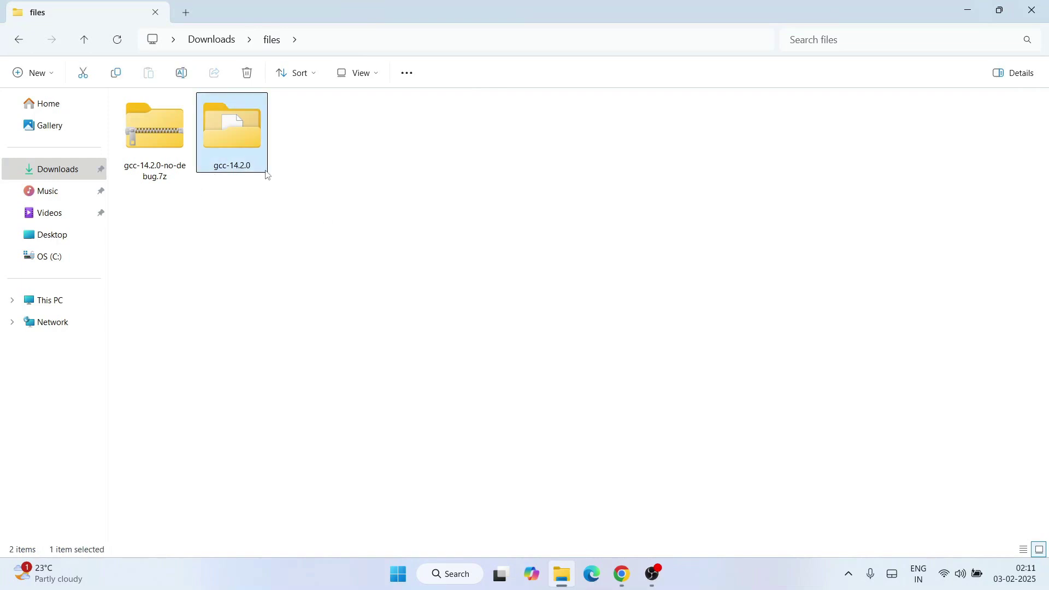
pyautogui.rightClick(243, 139)
pyautogui.click(268, 158)
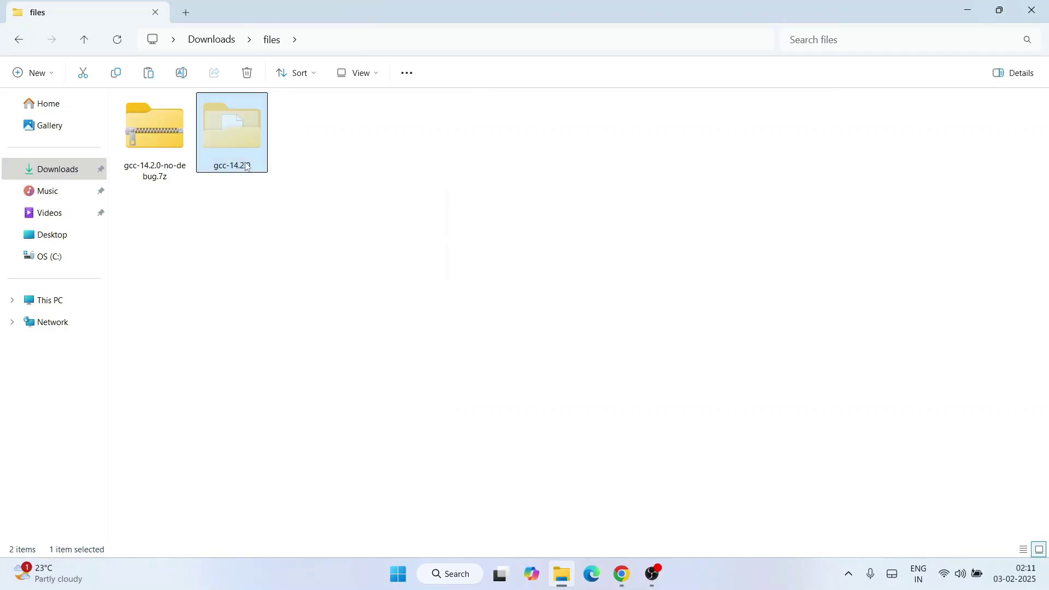
# Paste the gcc-14.2.0 folder into the root of drive C:
pyautogui.click(58, 263)
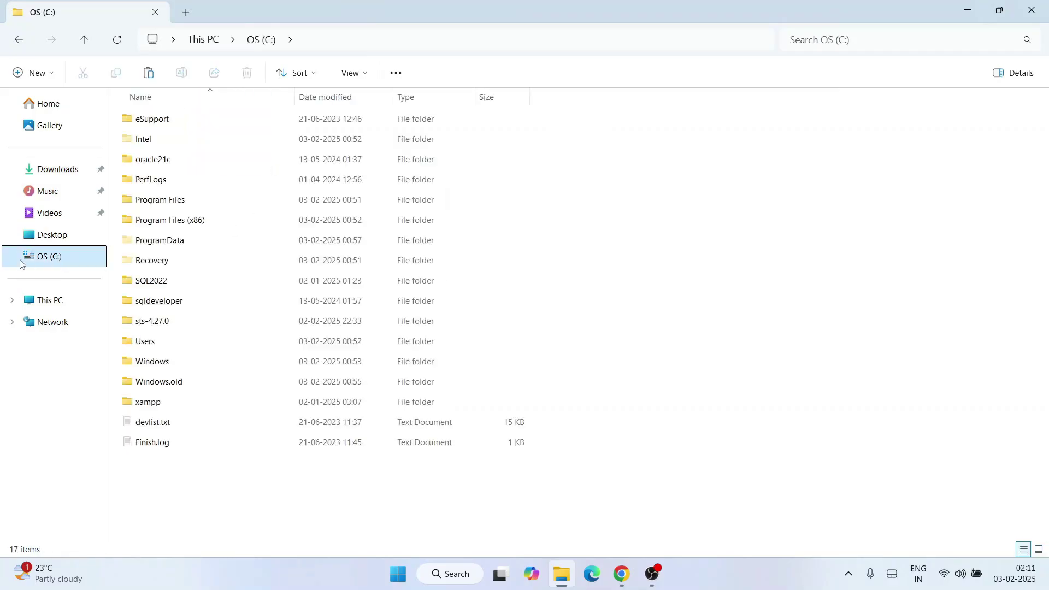
pyautogui.rightClick(558, 163)
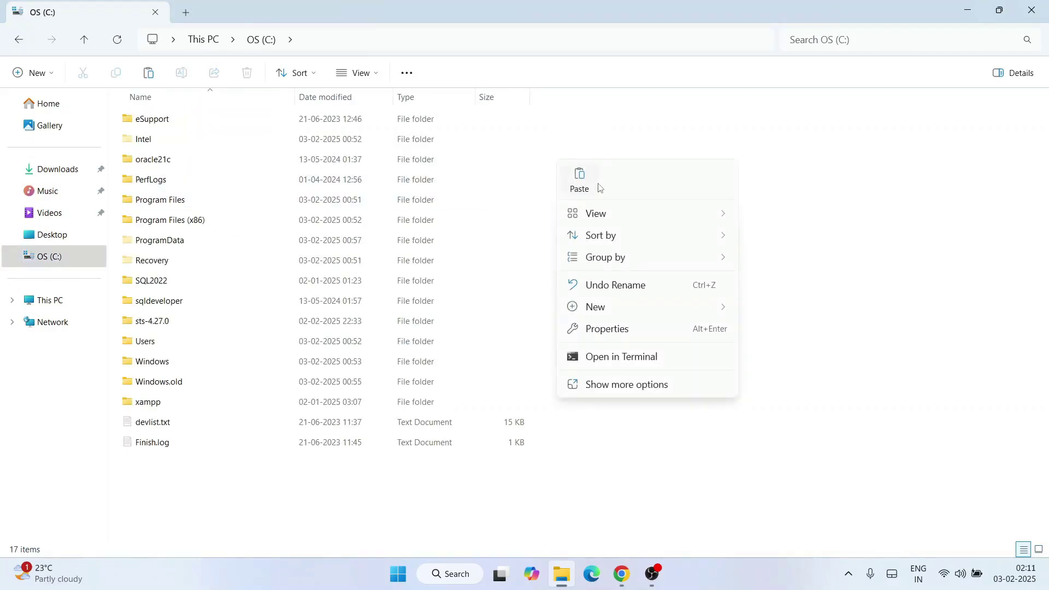
pyautogui.click(583, 179)
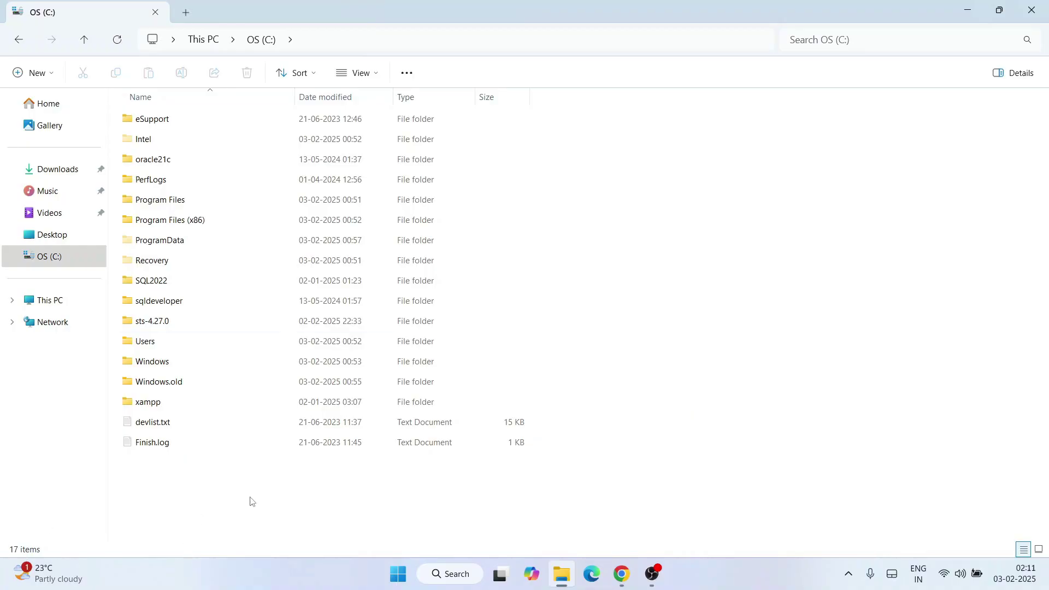
pyautogui.click(164, 495)
pyautogui.click(198, 462)
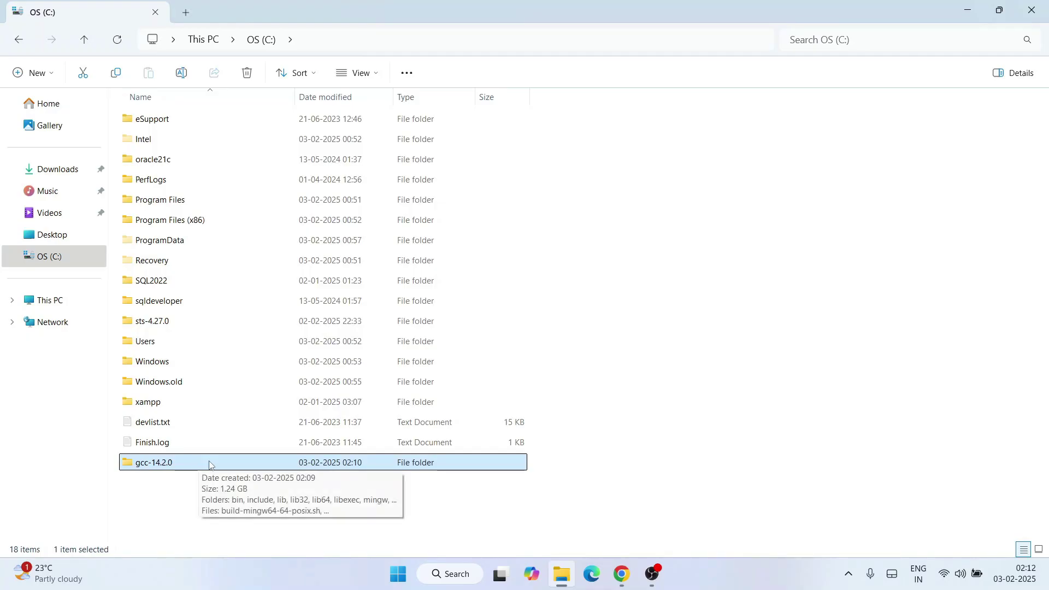
pyautogui.click(86, 580)
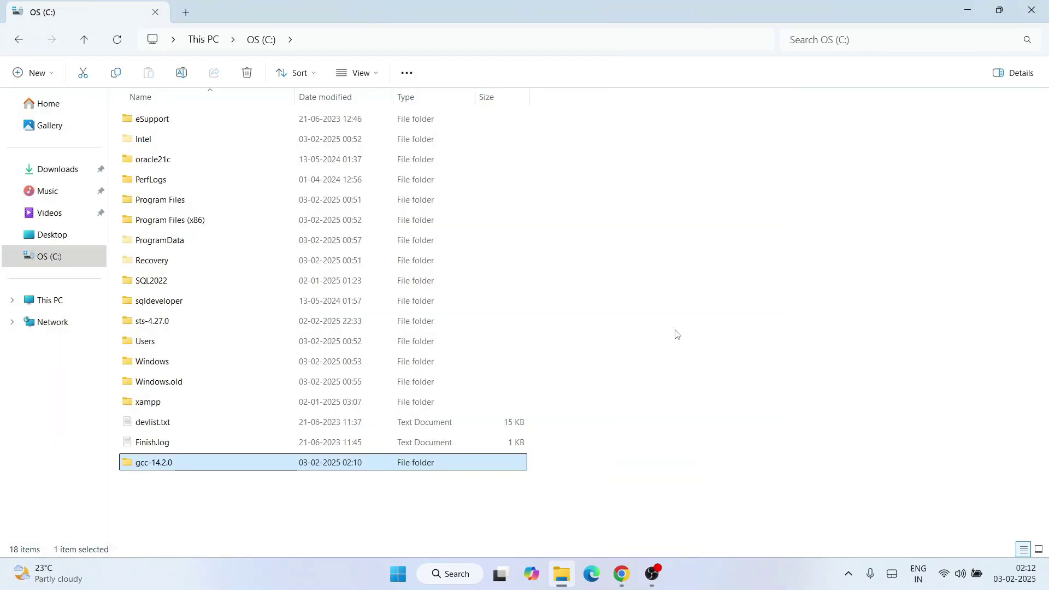
# Open C:\gcc-14.2.0\bin and copy its path from the address bar
pyautogui.doubleClick(172, 463)
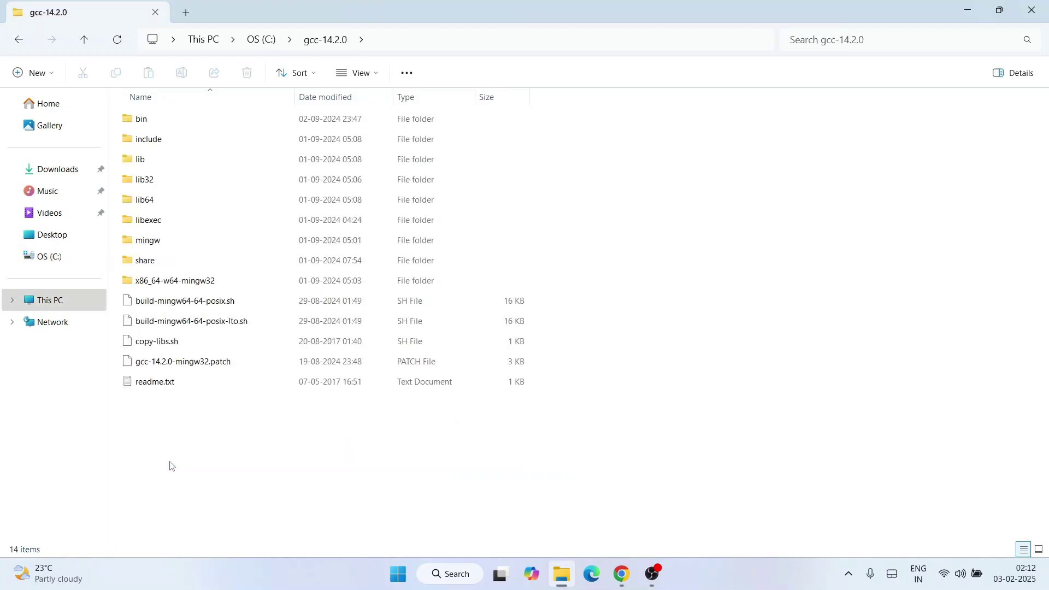
pyautogui.doubleClick(160, 126)
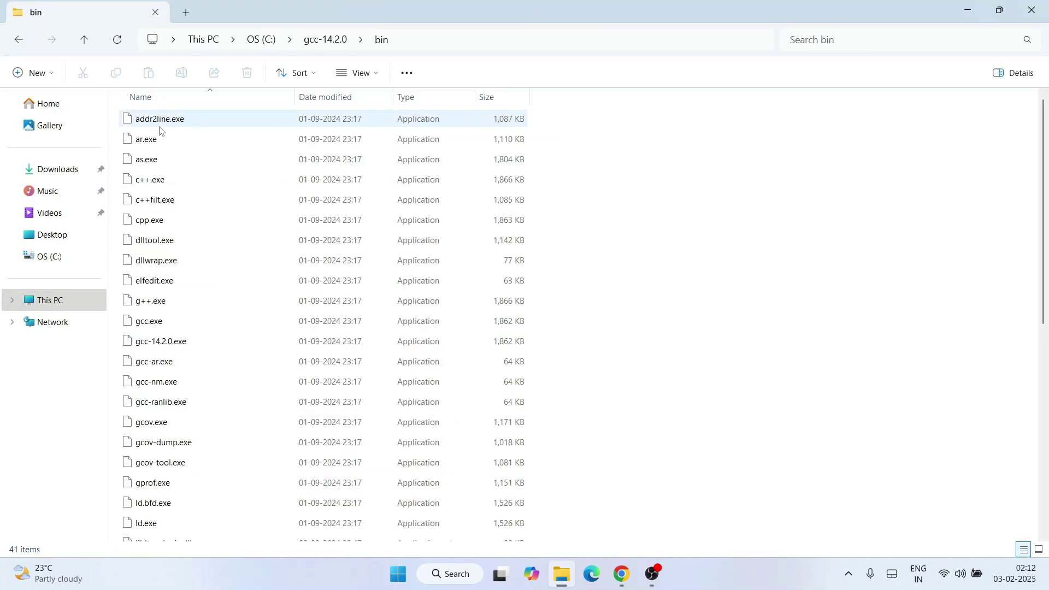
pyautogui.click(511, 43)
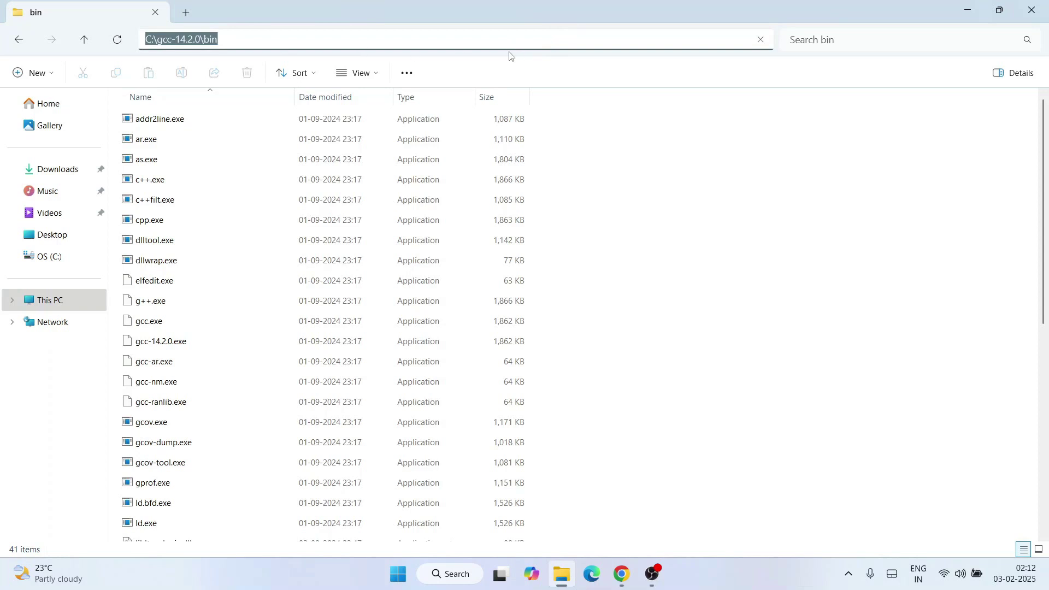
pyautogui.rightClick(529, 43)
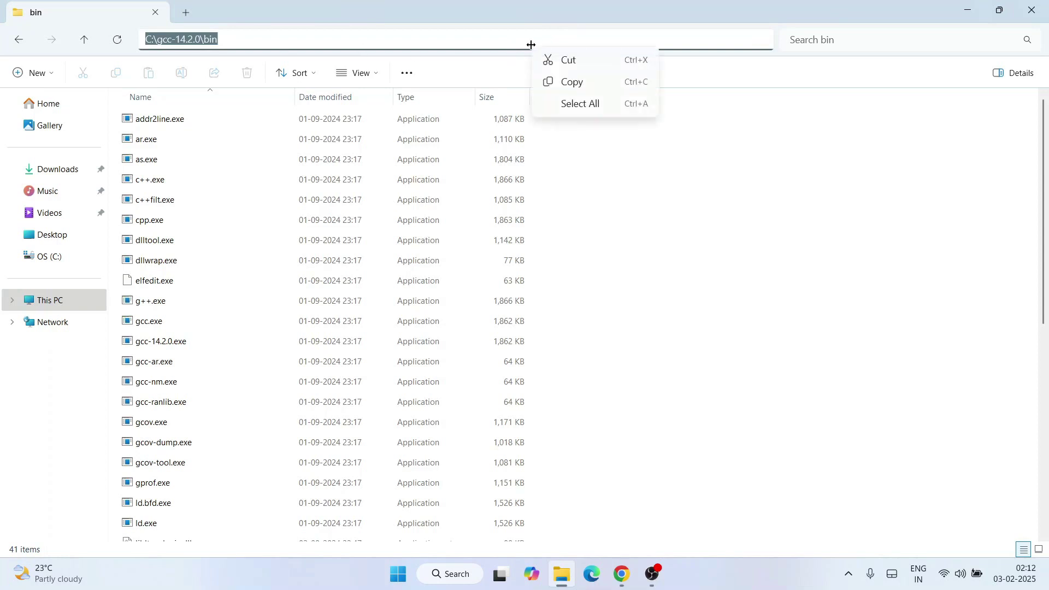
pyautogui.click(567, 82)
pyautogui.click(633, 185)
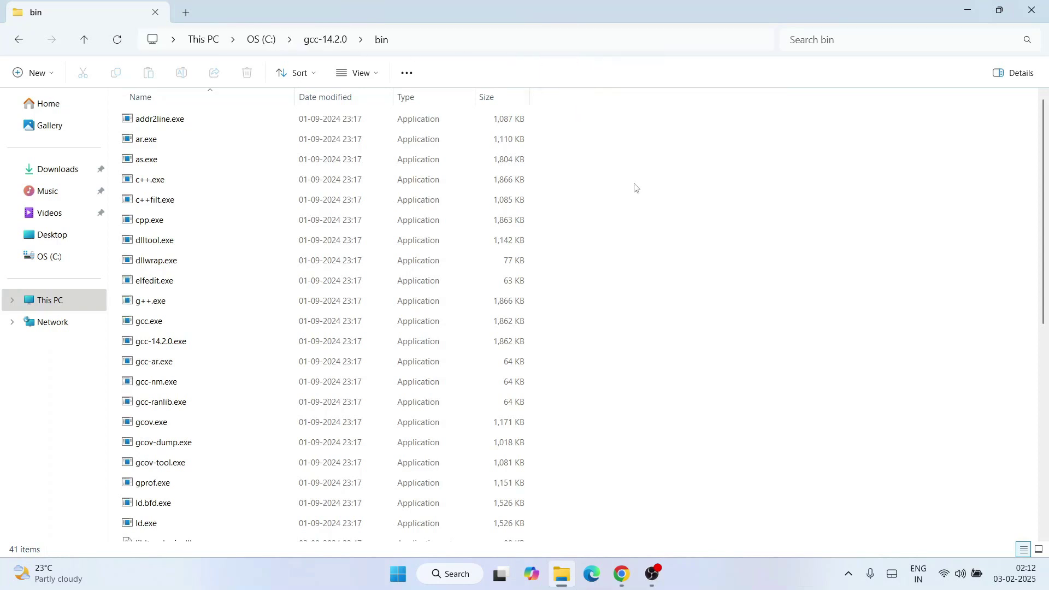
# Search 'environ' and open the system environment variable settings in System Properties
pyautogui.click(449, 575)
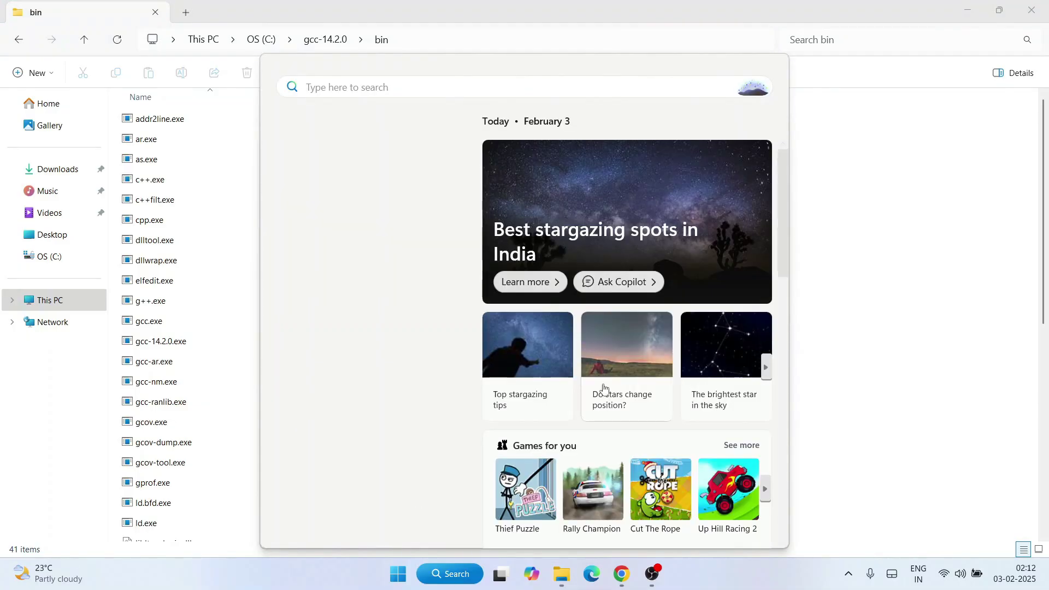
pyautogui.write('env')
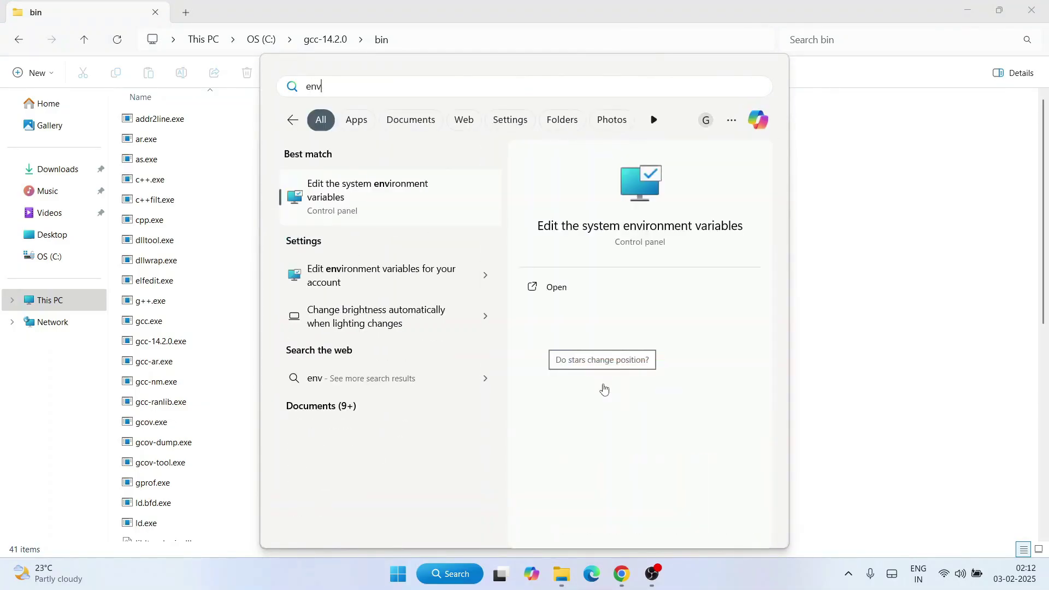
pyautogui.write('iron')
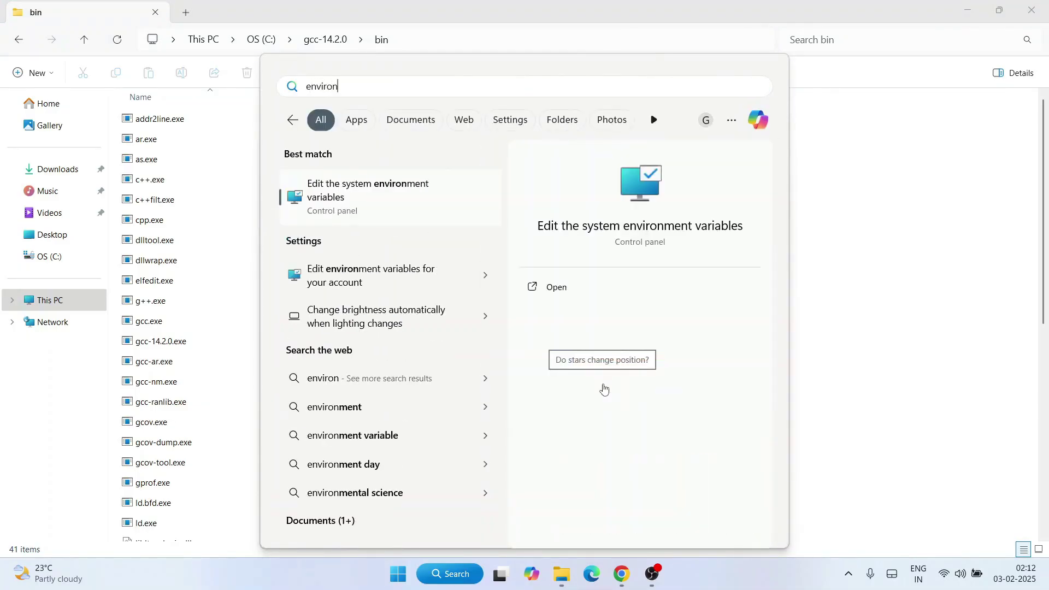
pyautogui.click(383, 204)
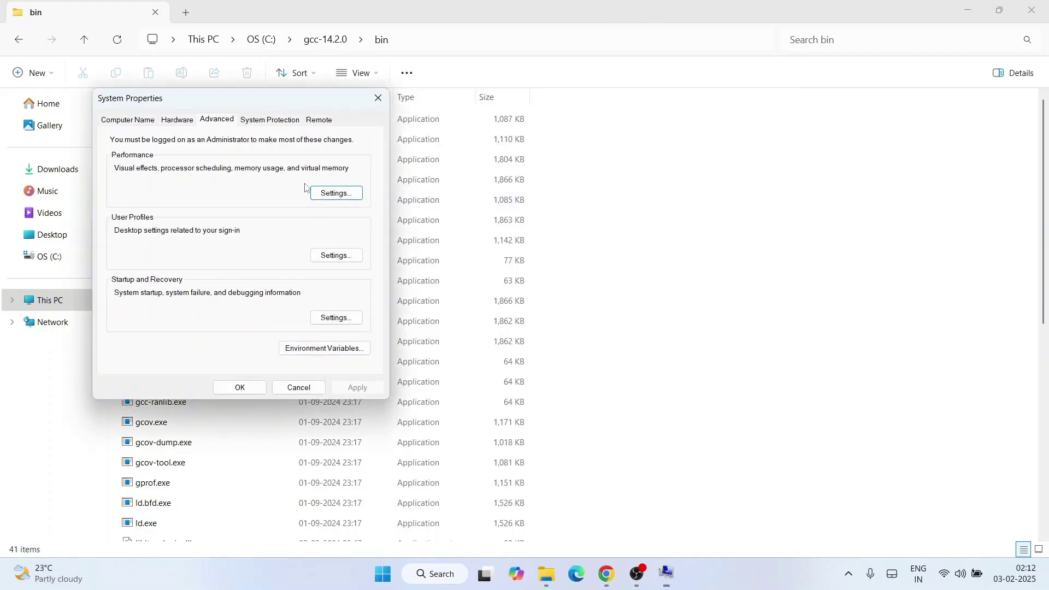
pyautogui.moveTo(175, 97); pyautogui.dragTo(420, 90)
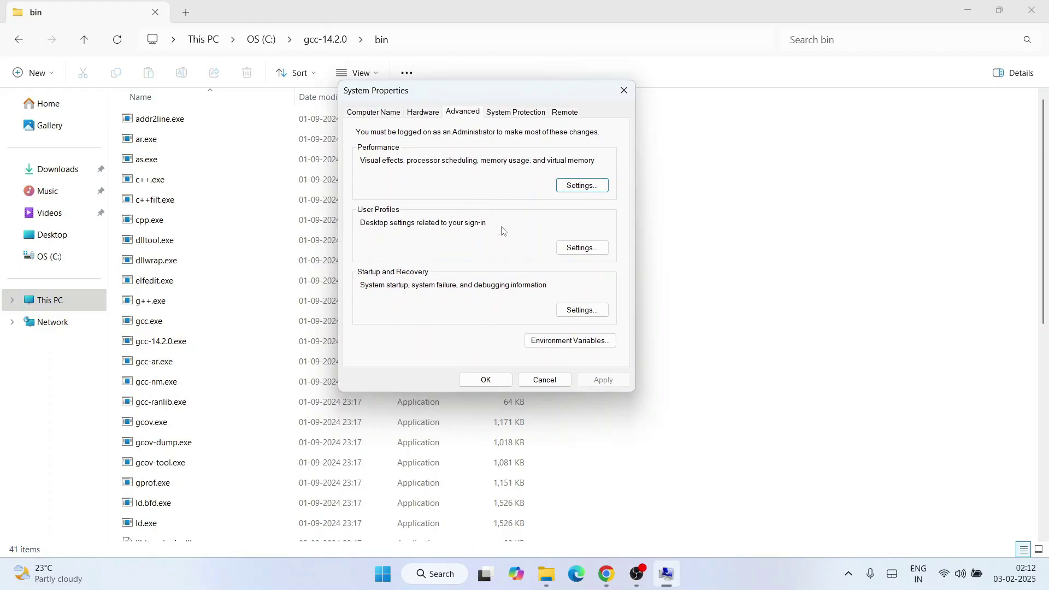
# Open Environment Variables and start editing the system Path variable
pyautogui.click(571, 343)
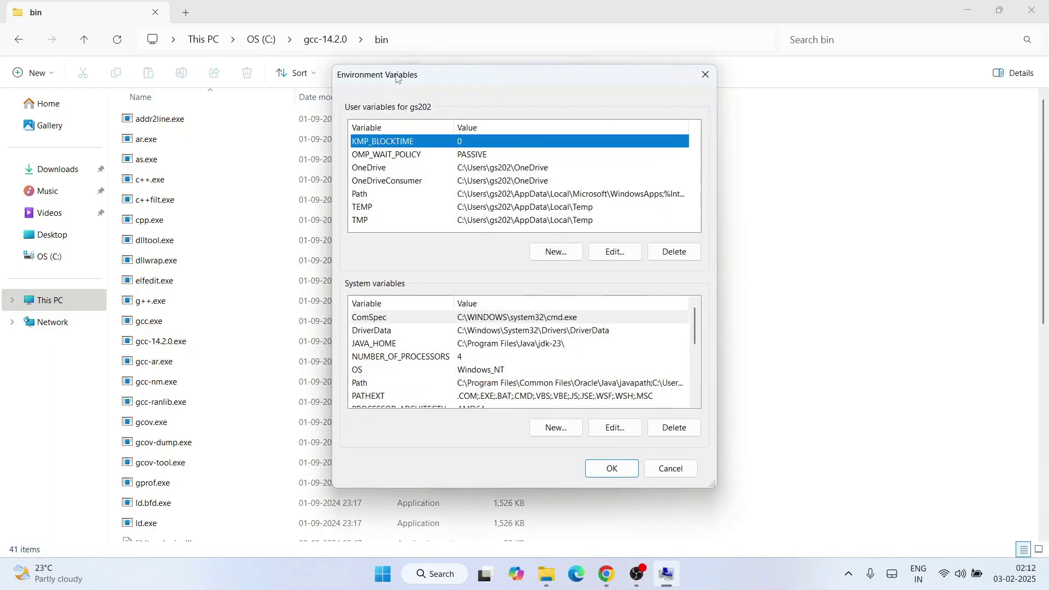
pyautogui.moveTo(415, 79); pyautogui.dragTo(445, 83)
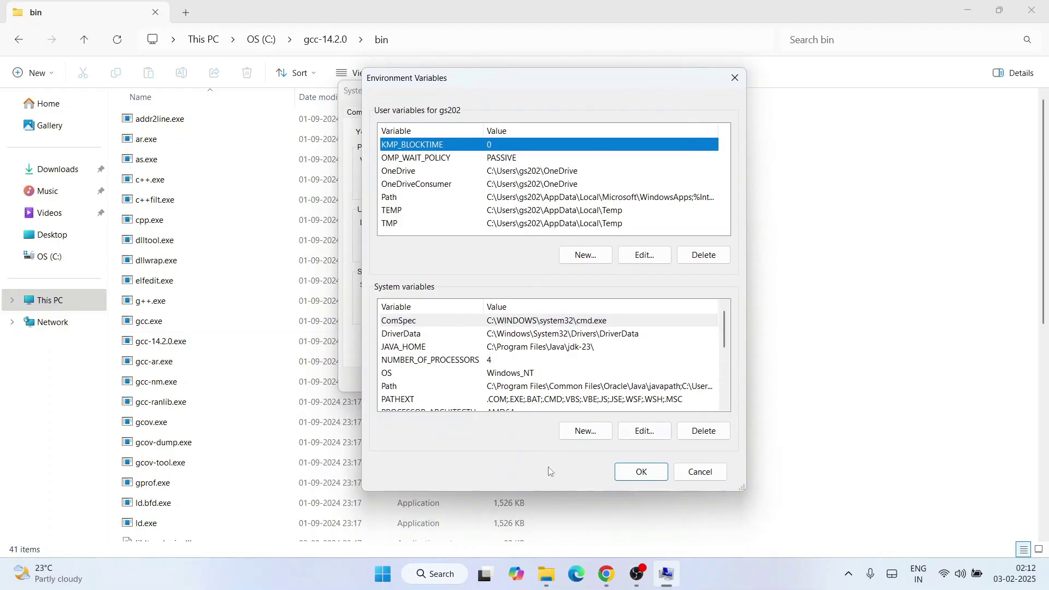
pyautogui.click(483, 386)
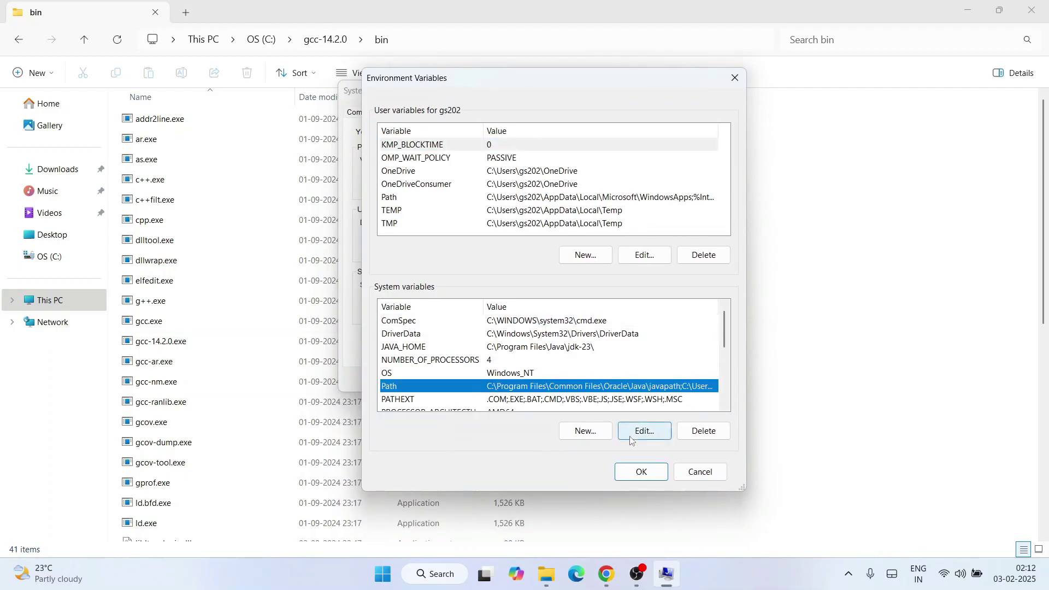
pyautogui.click(648, 436)
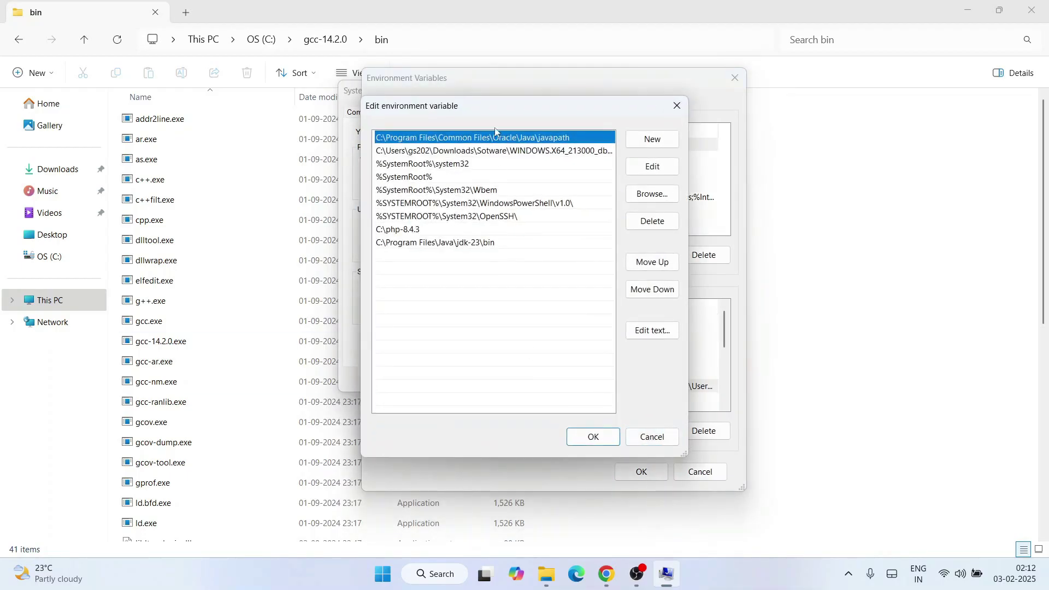
# Add C:\gcc-14.2.0\bin as a new entry in the system Path list
pyautogui.moveTo(495, 115); pyautogui.dragTo(539, 129)
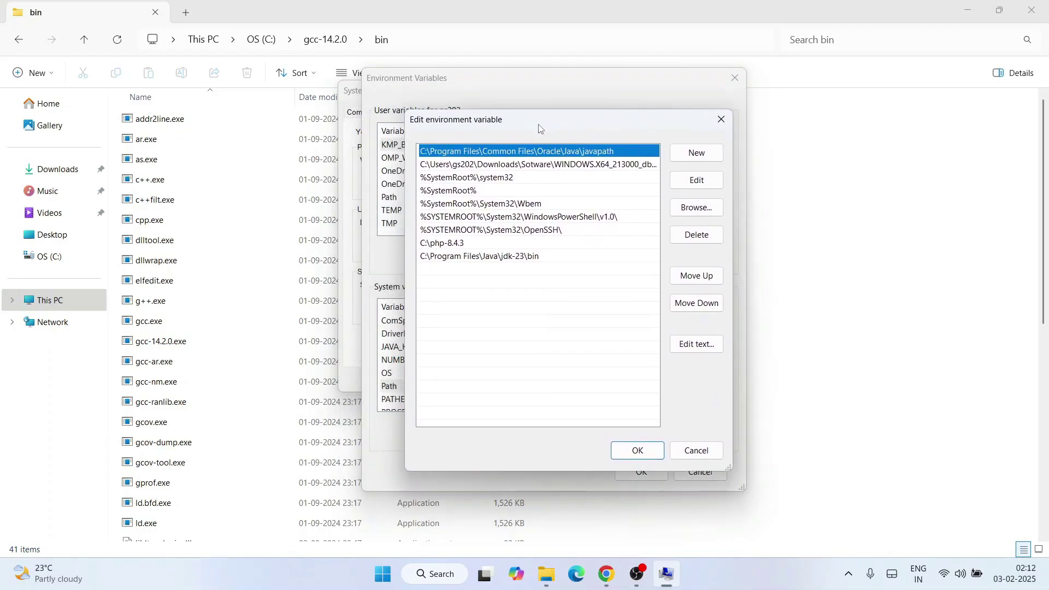
pyautogui.click(697, 155)
pyautogui.rightClick(429, 269)
pyautogui.click(485, 325)
pyautogui.click(476, 306)
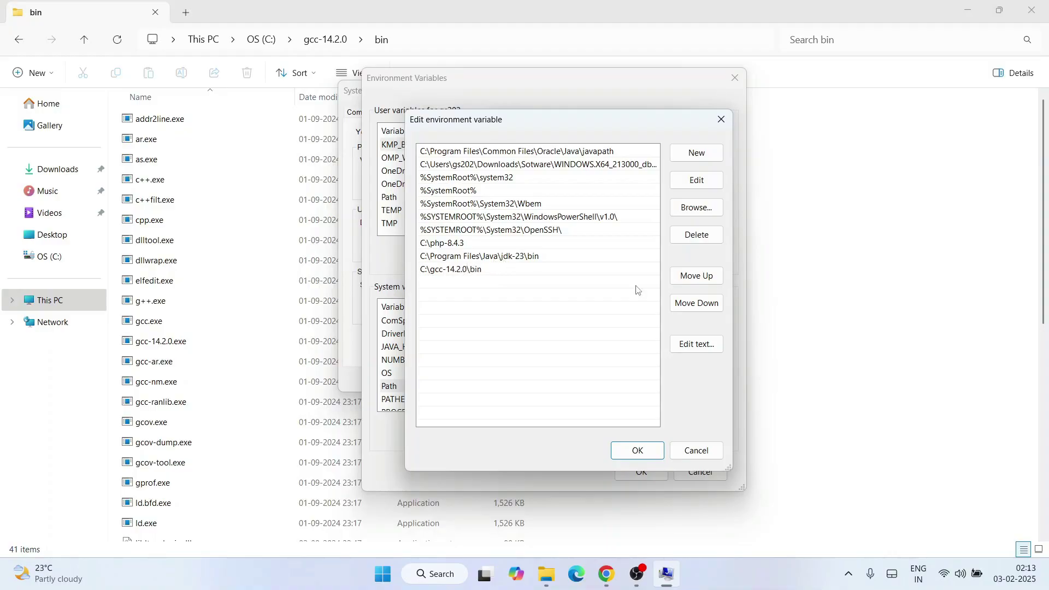
# Confirm the Path, Environment Variables and System Properties dialogs, then close the bin folder
pyautogui.click(643, 453)
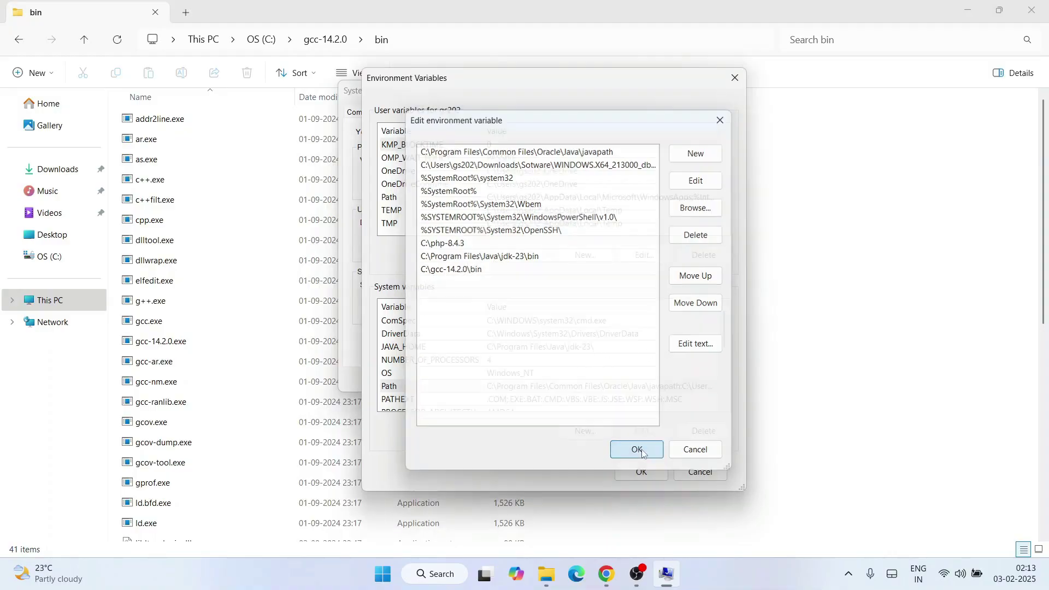
pyautogui.click(643, 473)
pyautogui.click(486, 380)
pyautogui.click(1034, 11)
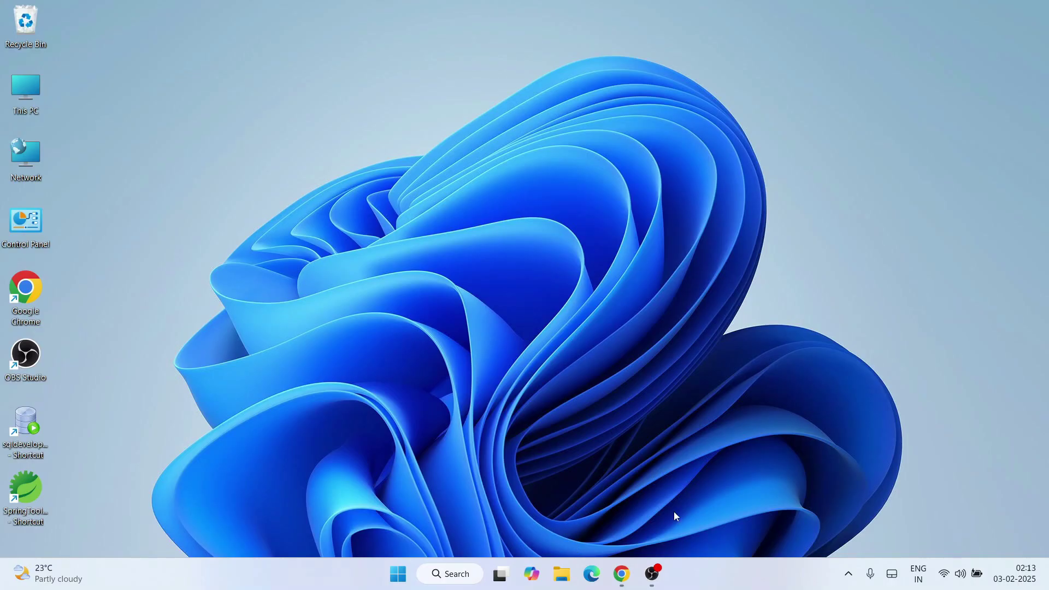
# Search for cmd and launch Command Prompt from the Best match result
pyautogui.click(460, 582)
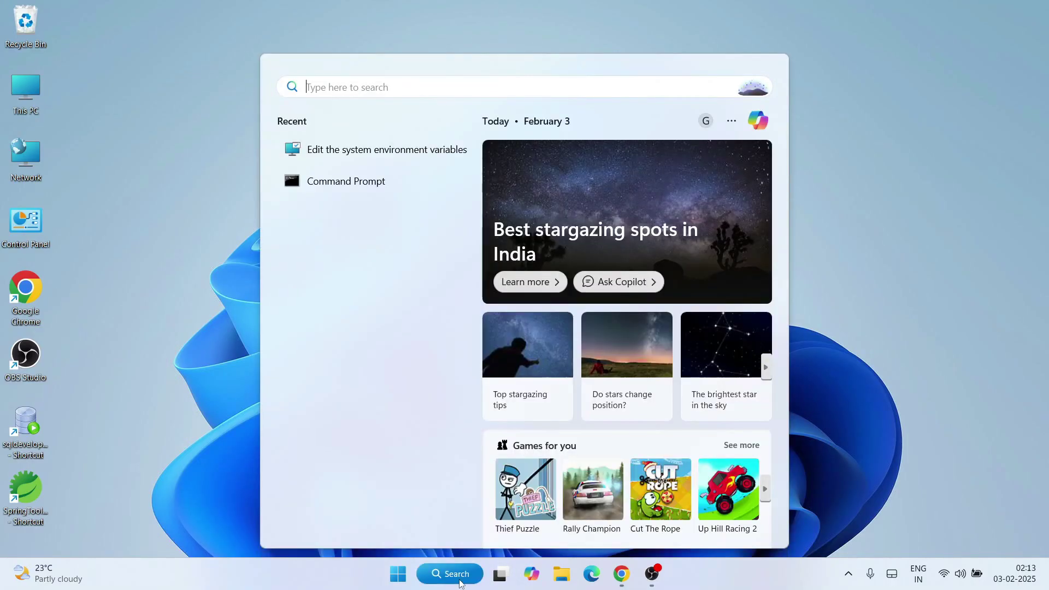
pyautogui.write('cmd')
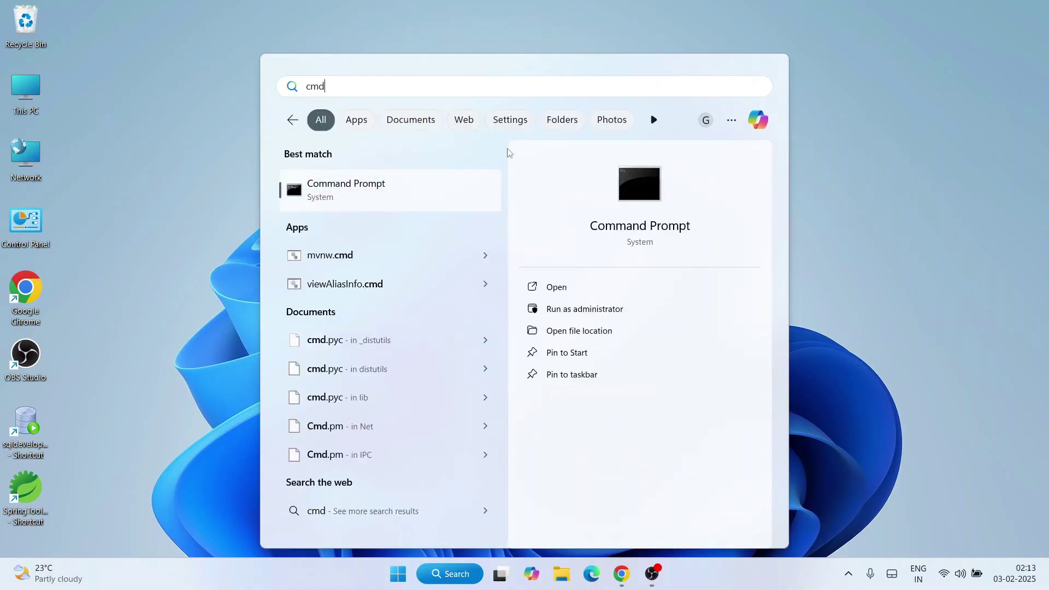
pyautogui.click(390, 189)
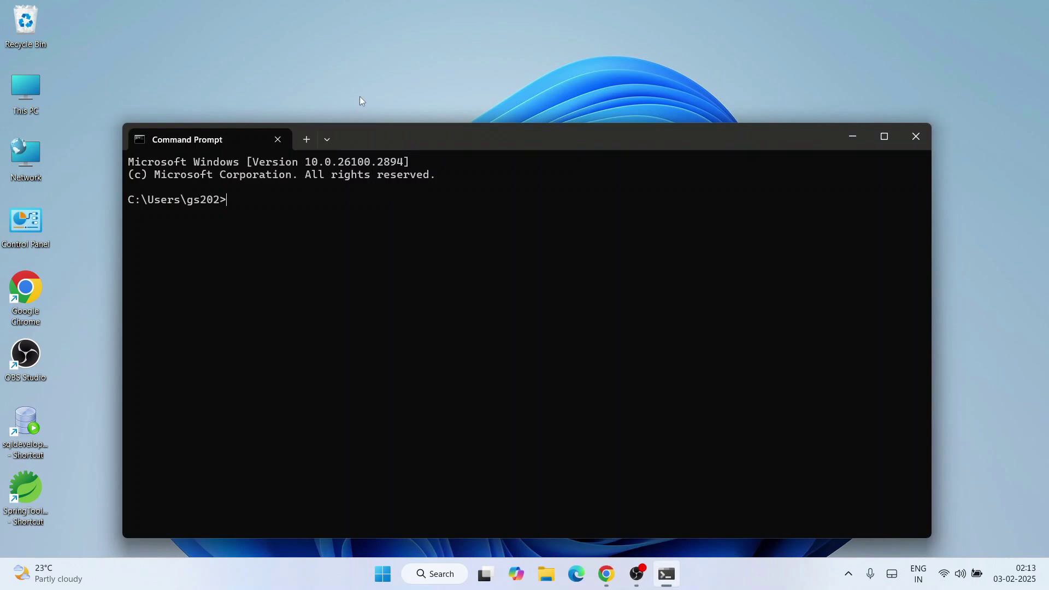
pyautogui.moveTo(385, 144); pyautogui.dragTo(431, 75)
# Run gcc --version and copy the reported gcc (GCC) 14.2.0 line
pyautogui.write('gcc --version')
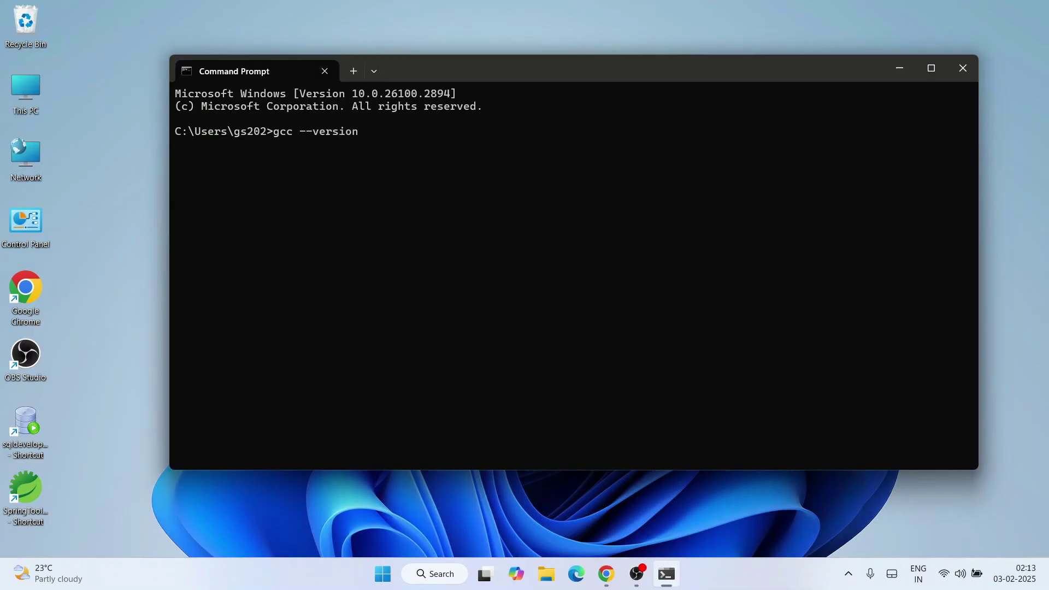
pyautogui.press('Return')
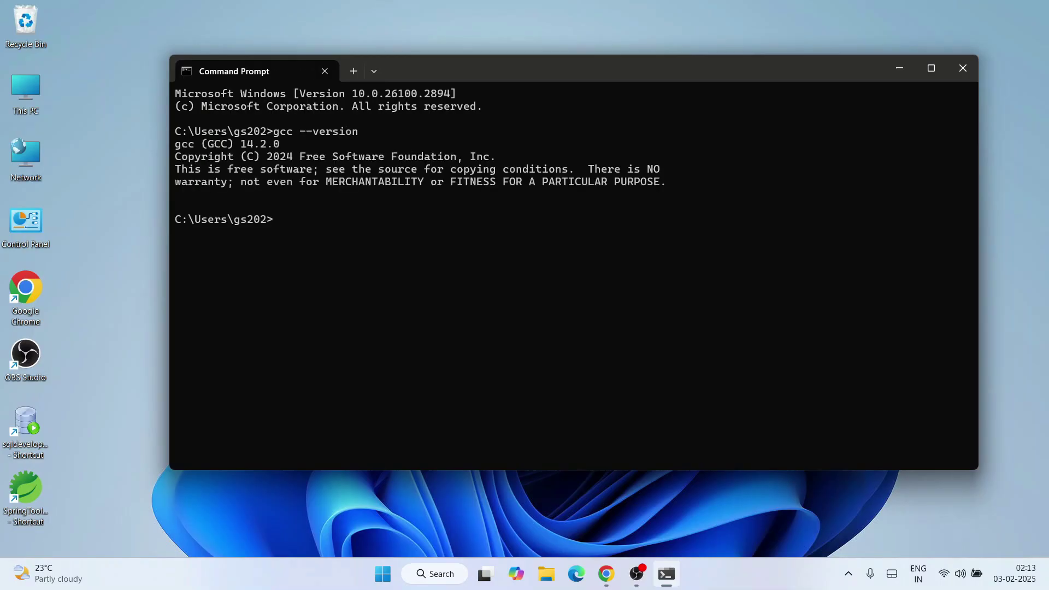
pyautogui.moveTo(177, 148); pyautogui.dragTo(284, 158)
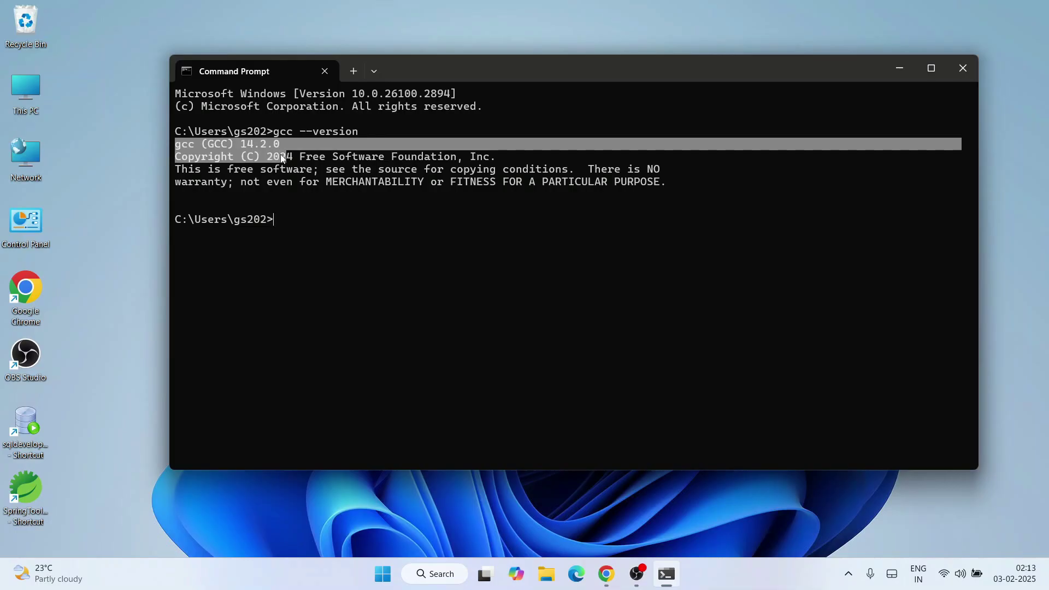
pyautogui.hotkey('ctrl', 'c')
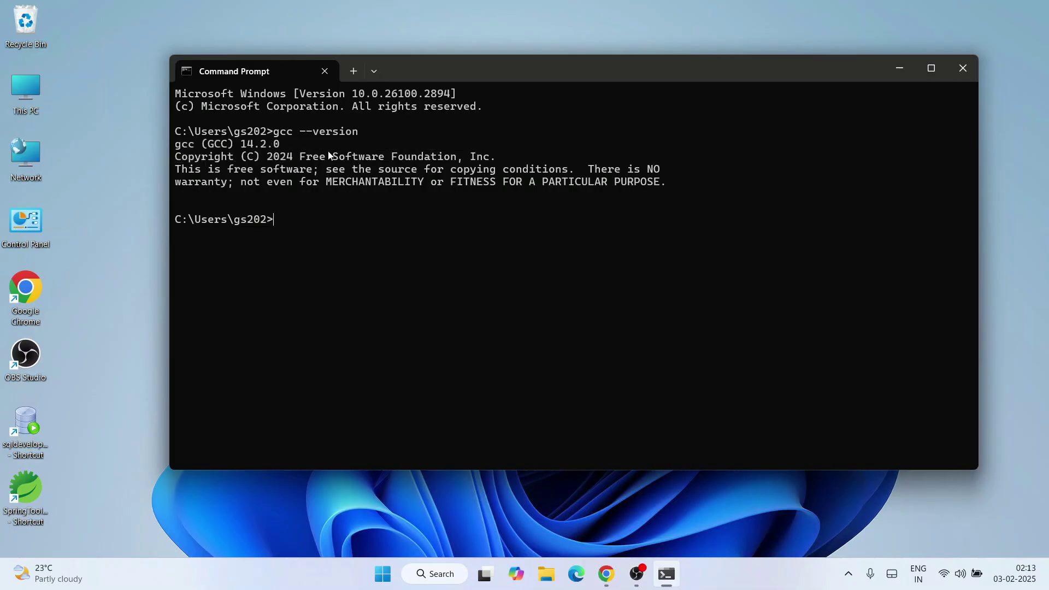
pyautogui.moveTo(177, 145); pyautogui.dragTo(297, 147)
pyautogui.hotkey('ctrl', 'c')
# Copy the version and copyright lines, then close Command Prompt
pyautogui.moveTo(175, 145); pyautogui.dragTo(303, 189)
pyautogui.rightClick(303, 188)
pyautogui.click(972, 69)
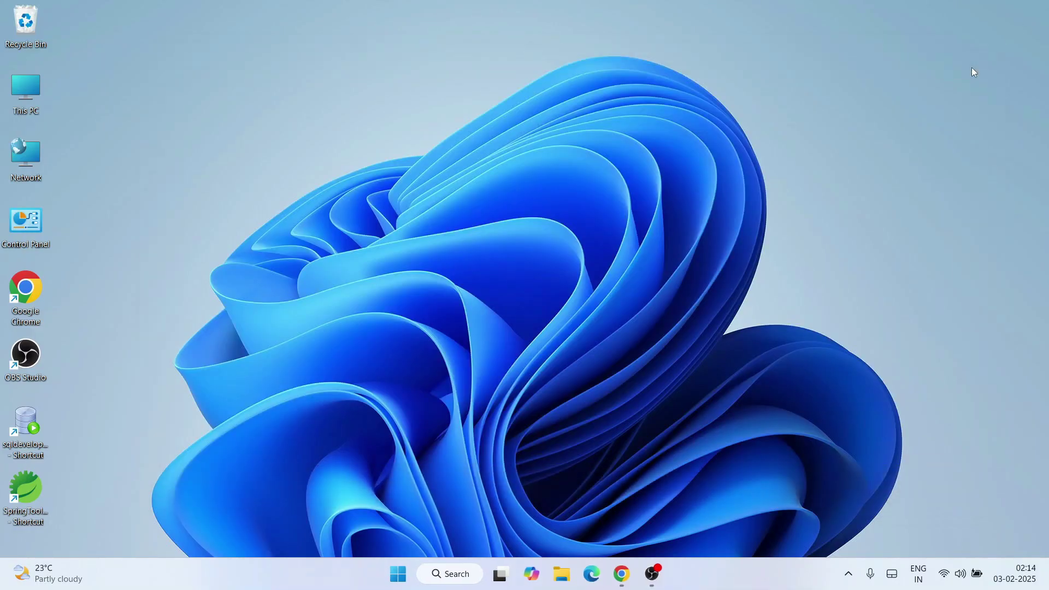
# Create a new desktop folder named 'c programs' and open it
pyautogui.rightClick(140, 75)
pyautogui.moveTo(194, 189)
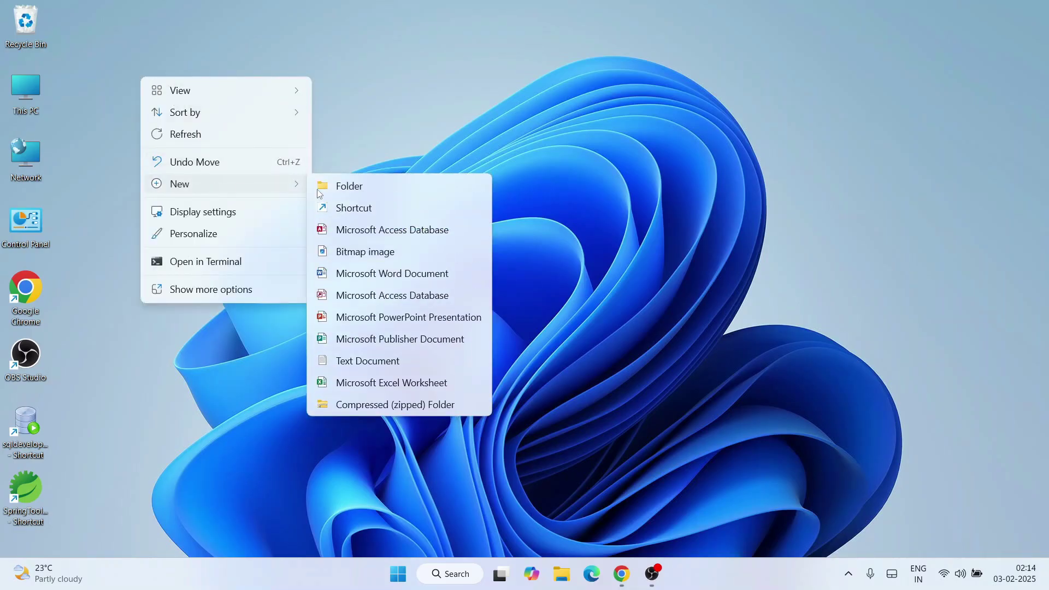
pyautogui.click(349, 191)
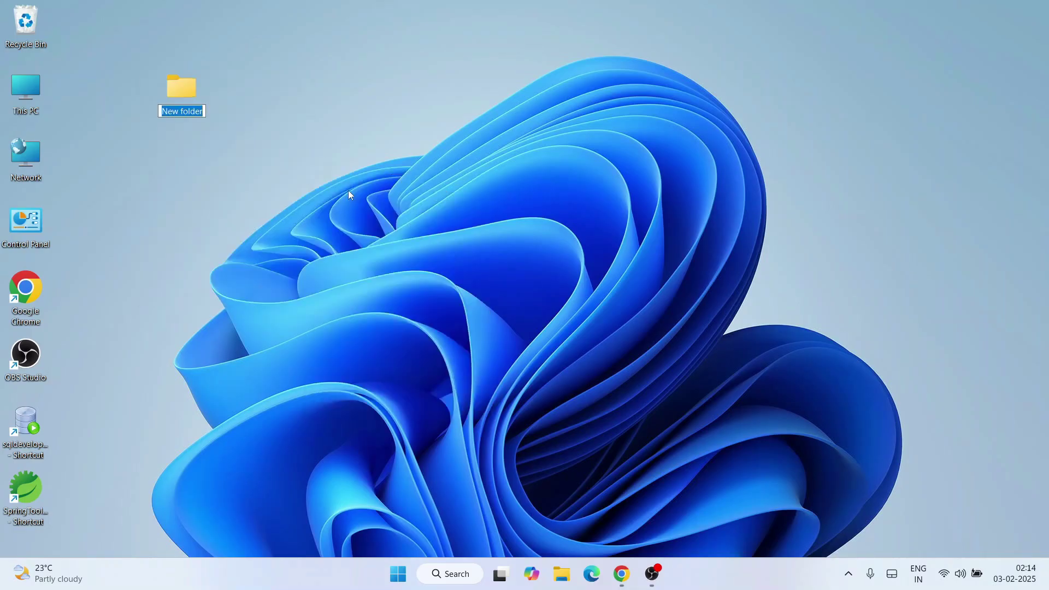
pyautogui.write('c programs')
pyautogui.press('Return')
pyautogui.press('Return')
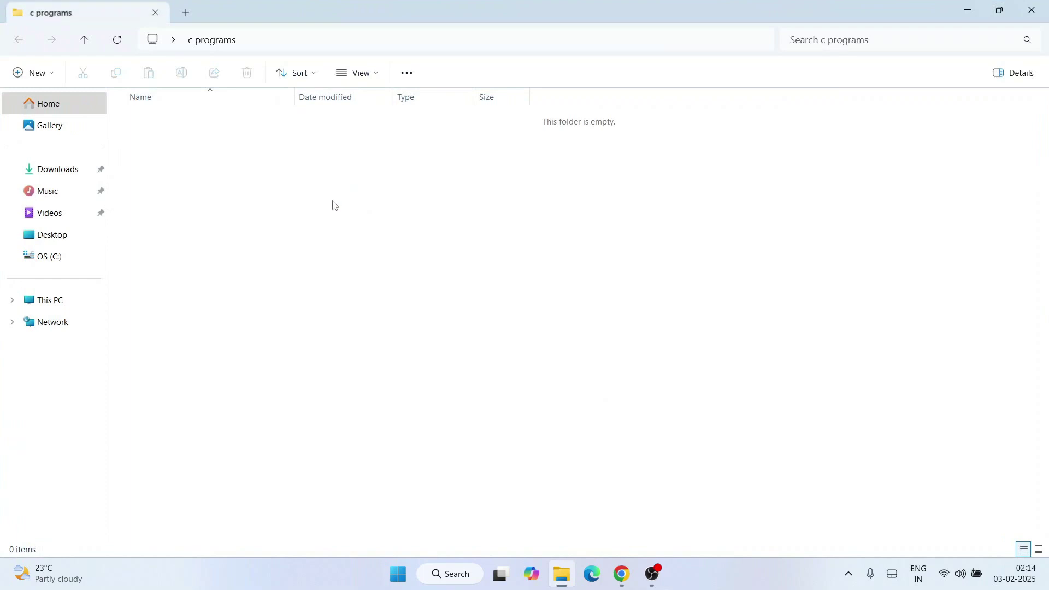
# Create a new text document in c programs named HelloWorld.c, accepting the extension change
pyautogui.rightClick(315, 185)
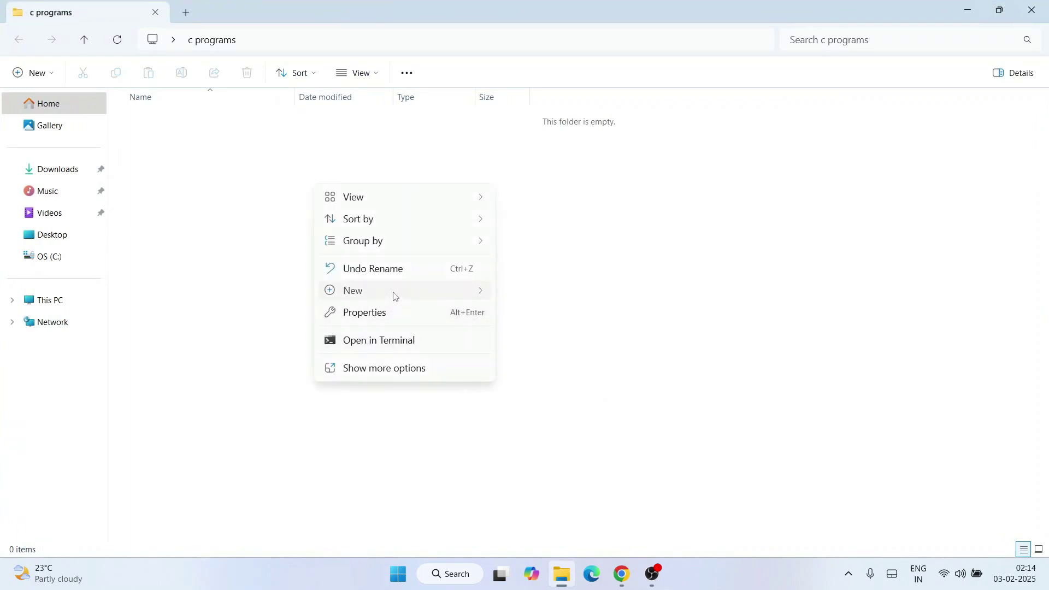
pyautogui.moveTo(394, 294)
pyautogui.click(553, 468)
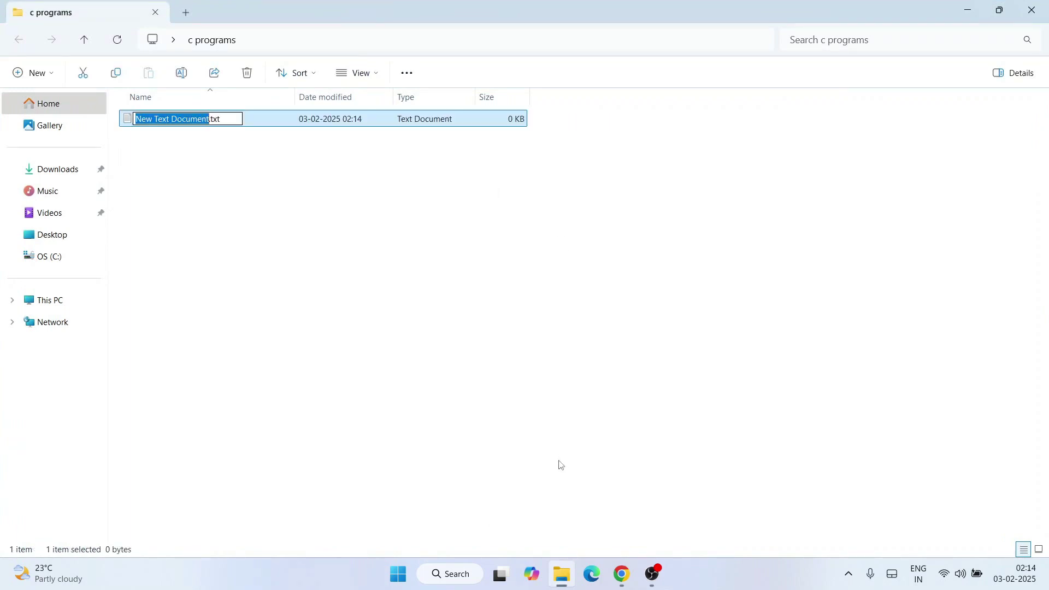
pyautogui.write('HelloWor')
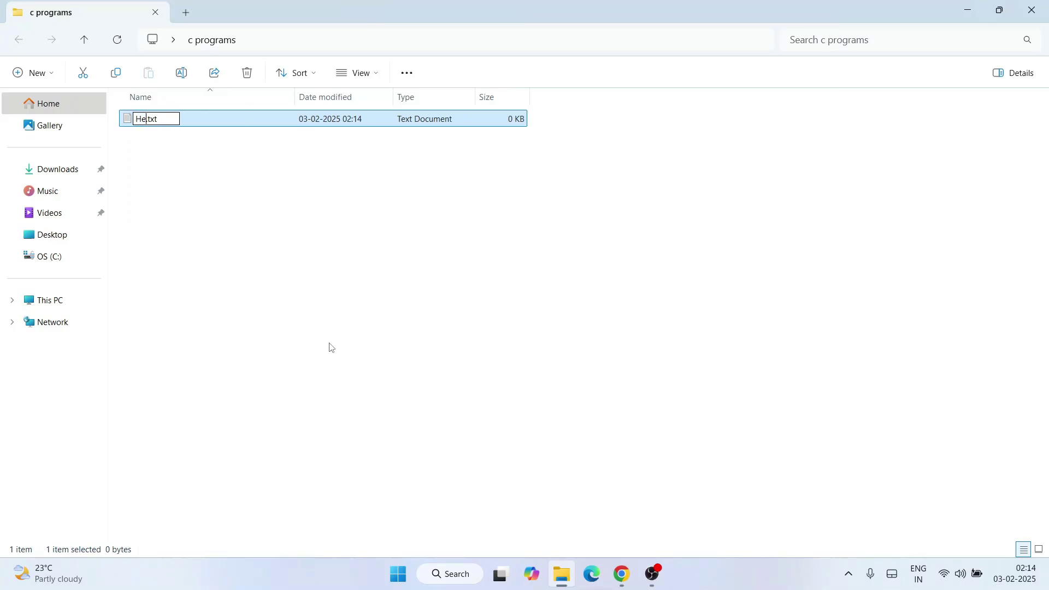
pyautogui.write('ld')
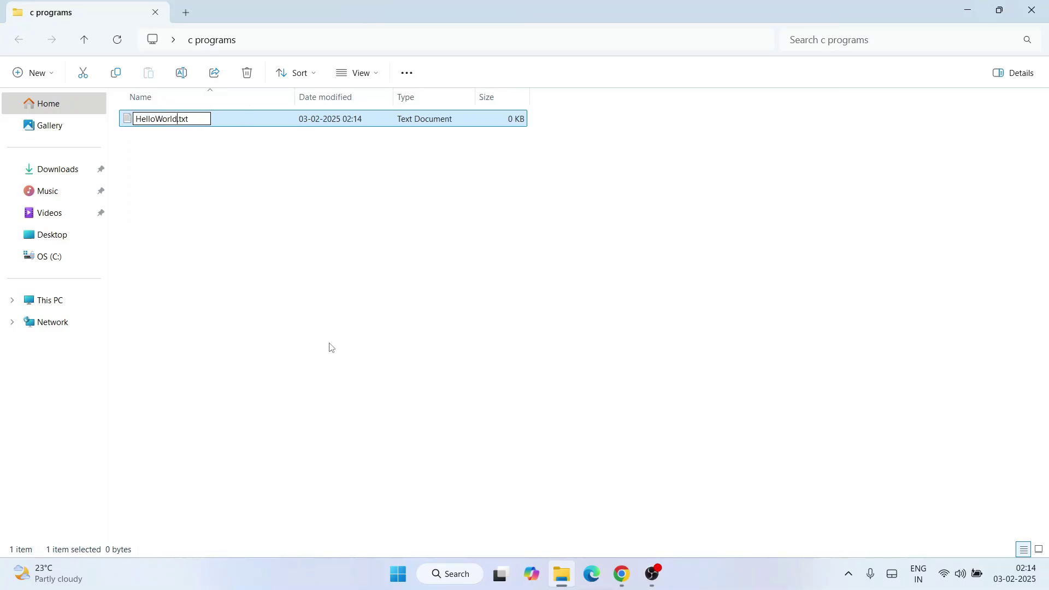
pyautogui.press('BackSpace')
pyautogui.press('BackSpace')
pyautogui.write('c')
pyautogui.press('Return')
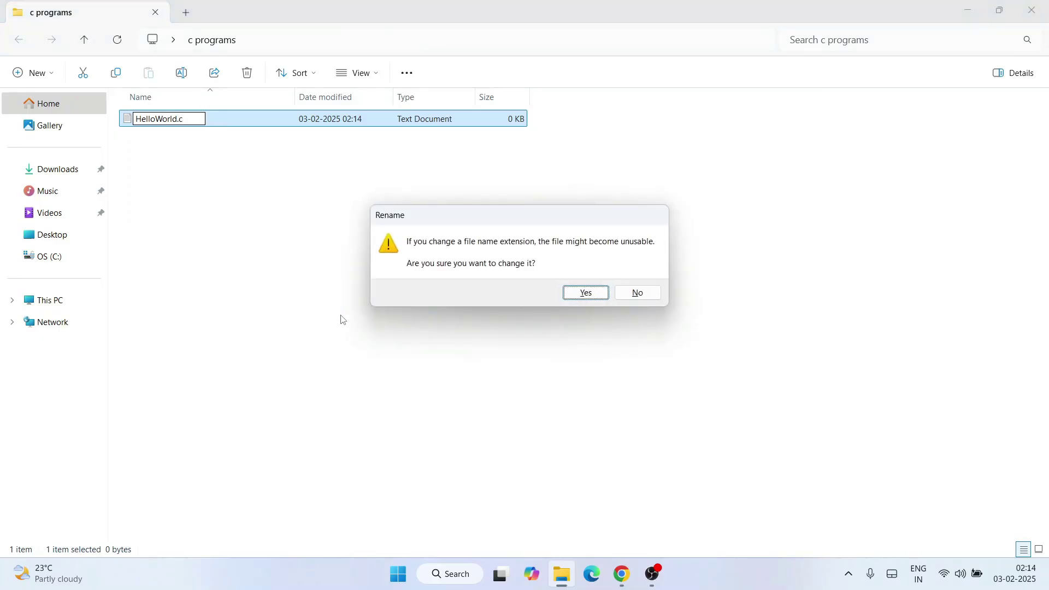
pyautogui.click(597, 295)
# Open the c programs folder's view options
pyautogui.click(400, 277)
pyautogui.click(235, 122)
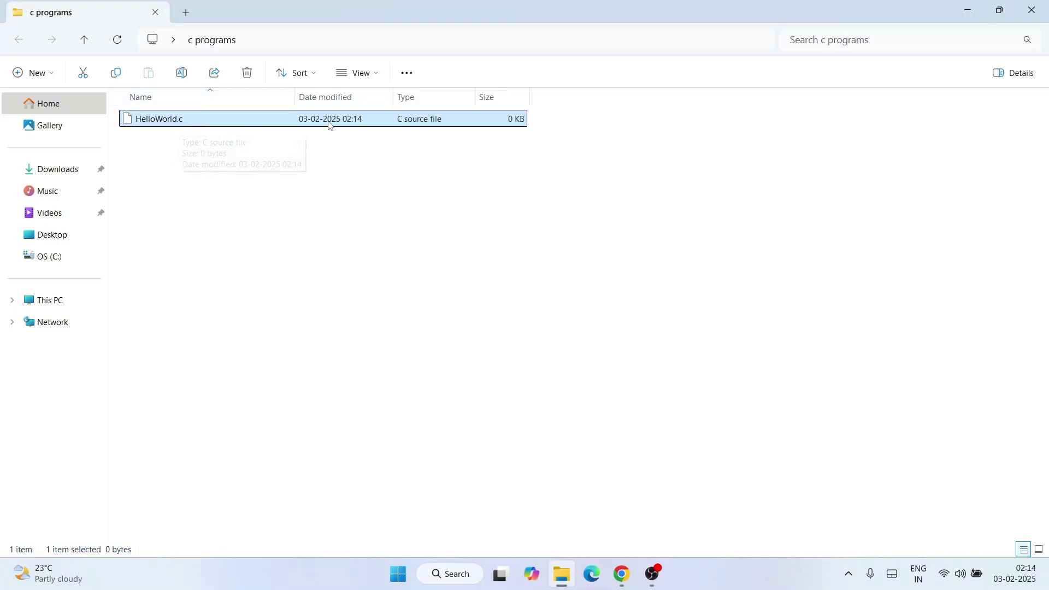
pyautogui.click(369, 79)
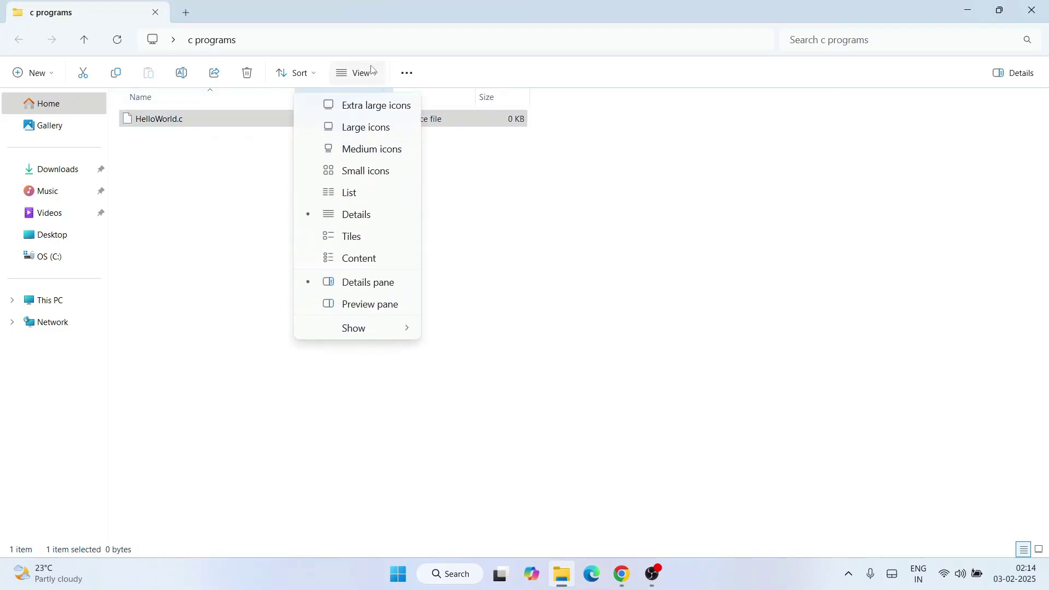
pyautogui.moveTo(382, 333)
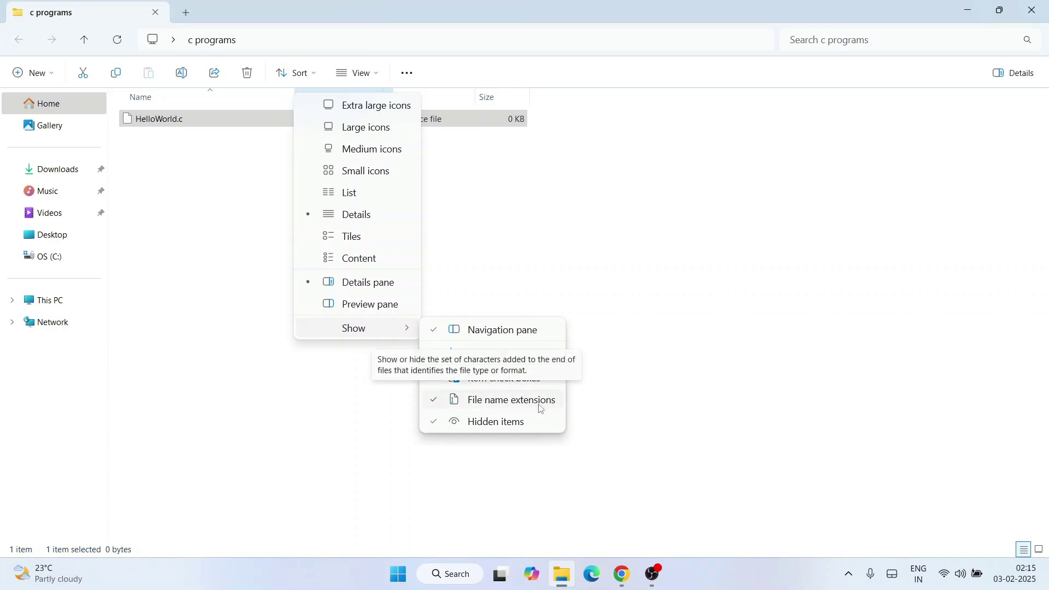
pyautogui.click(523, 218)
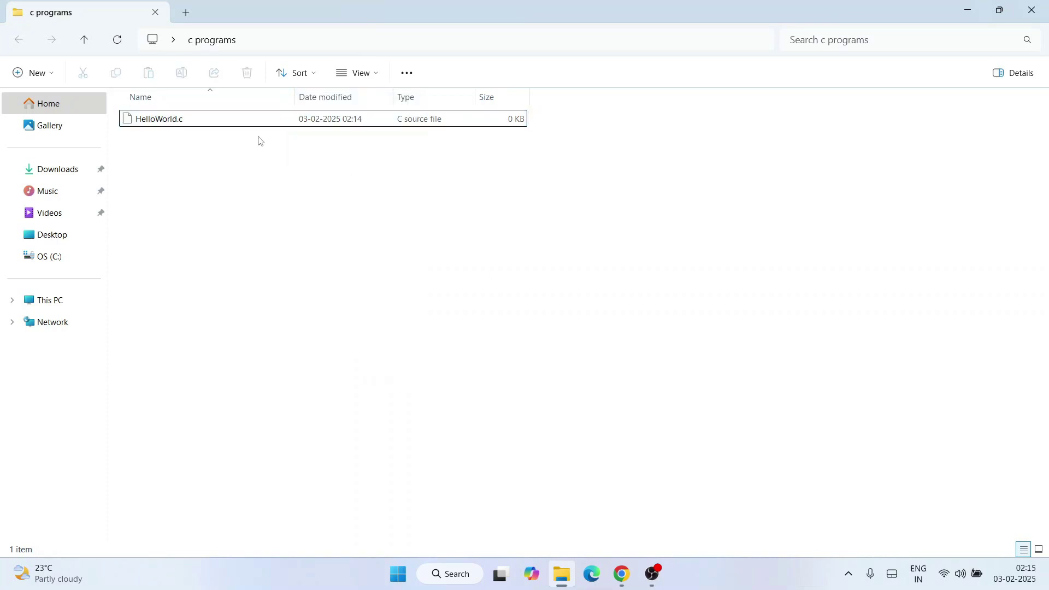
pyautogui.rightClick(203, 122)
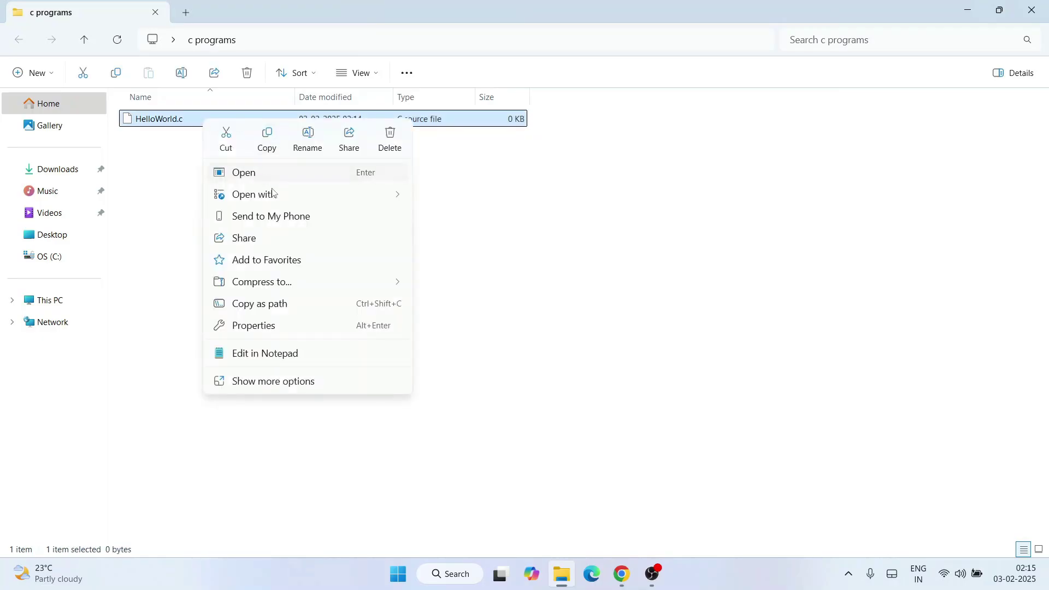
# Open HelloWorld.c in Notepad and type the stdio.h include, int main() and opening brace
pyautogui.click(270, 357)
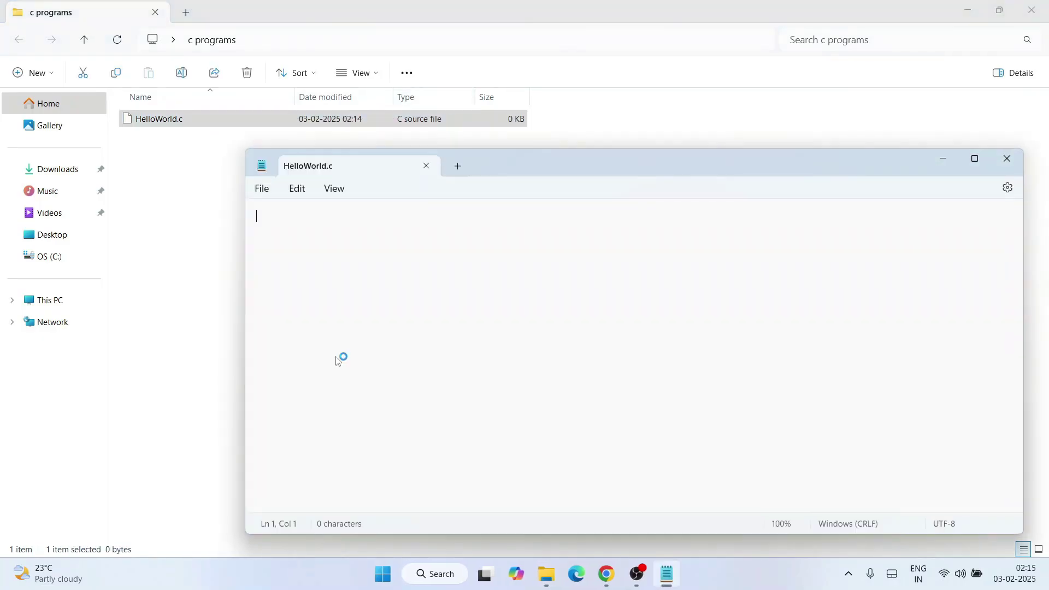
pyautogui.write('include<std')
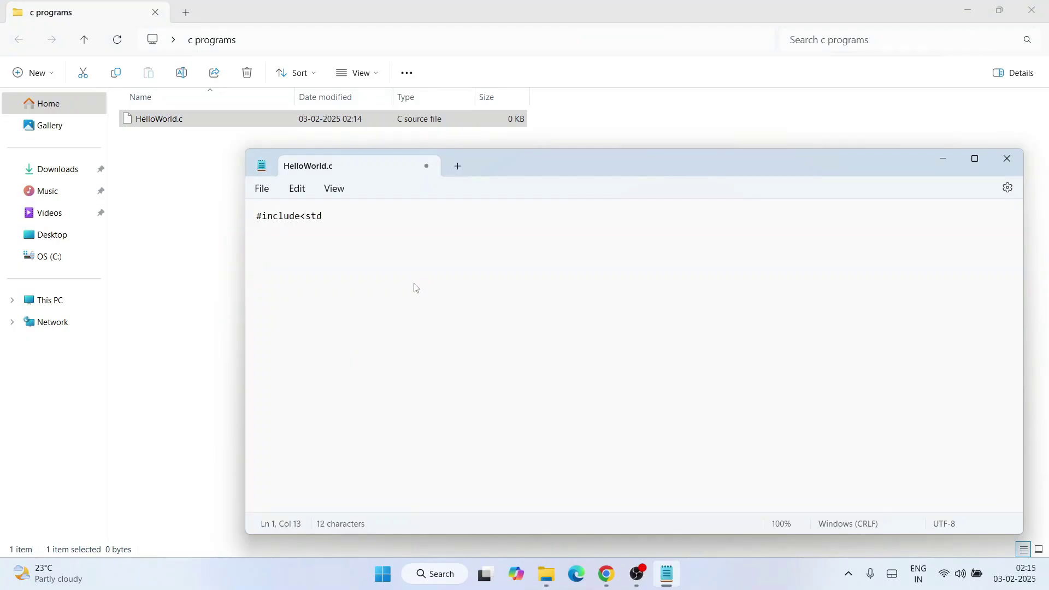
pyautogui.write('io.h>')
pyautogui.press('Return')
pyautogui.write('iu')
pyautogui.press('BackSpace')
pyautogui.write('nt main()')
pyautogui.press('Return')
pyautogui.write('{')
pyautogui.press('Return')
pyautogui.press('Return')
# Add the body printf("Hello World"); and return 0 inside main's braces
pyautogui.write('}')
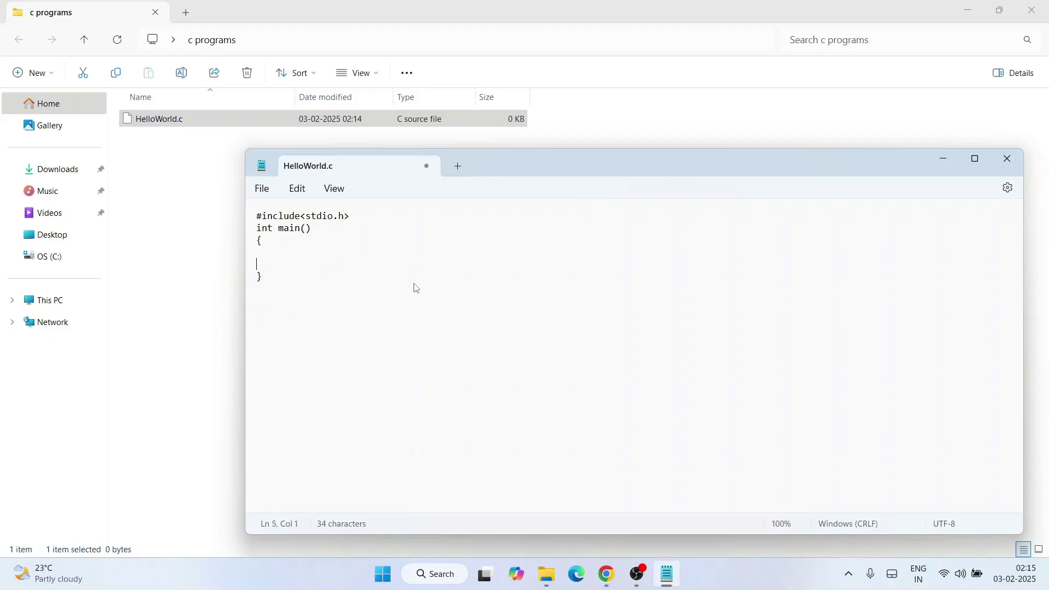
pyautogui.write('printf("Hello World");')
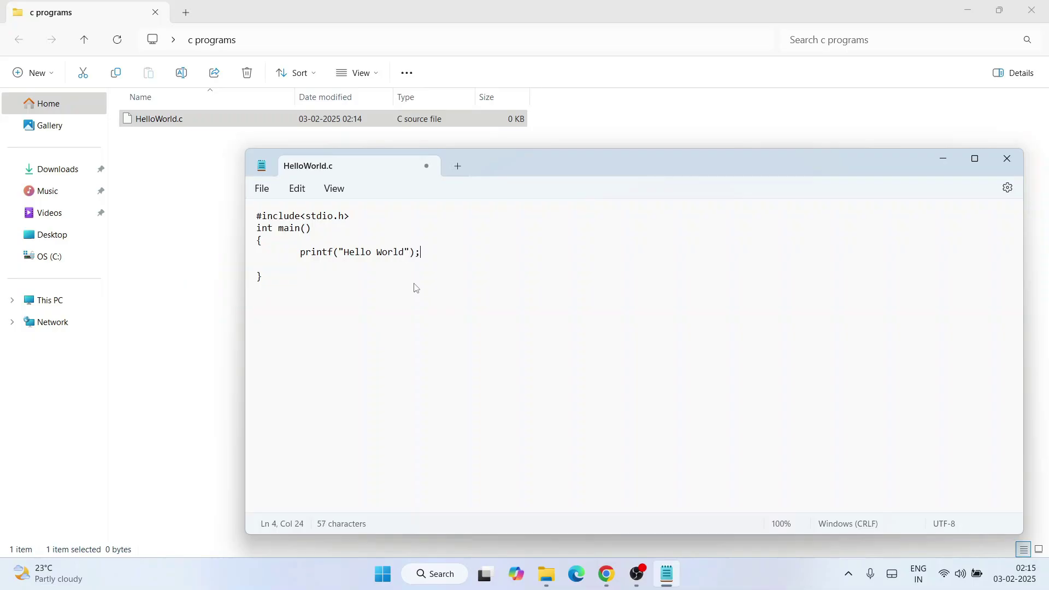
pyautogui.press('Return')
pyautogui.write('return 0;')
# Review the program code and save HelloWorld.c from Notepad's File menu
pyautogui.doubleClick(260, 228)
pyautogui.click(346, 266)
pyautogui.moveTo(336, 266); pyautogui.dragTo(375, 265)
pyautogui.click(366, 275)
pyautogui.hotkey('ctrl', 'a')
pyautogui.click(400, 298)
pyautogui.click(262, 188)
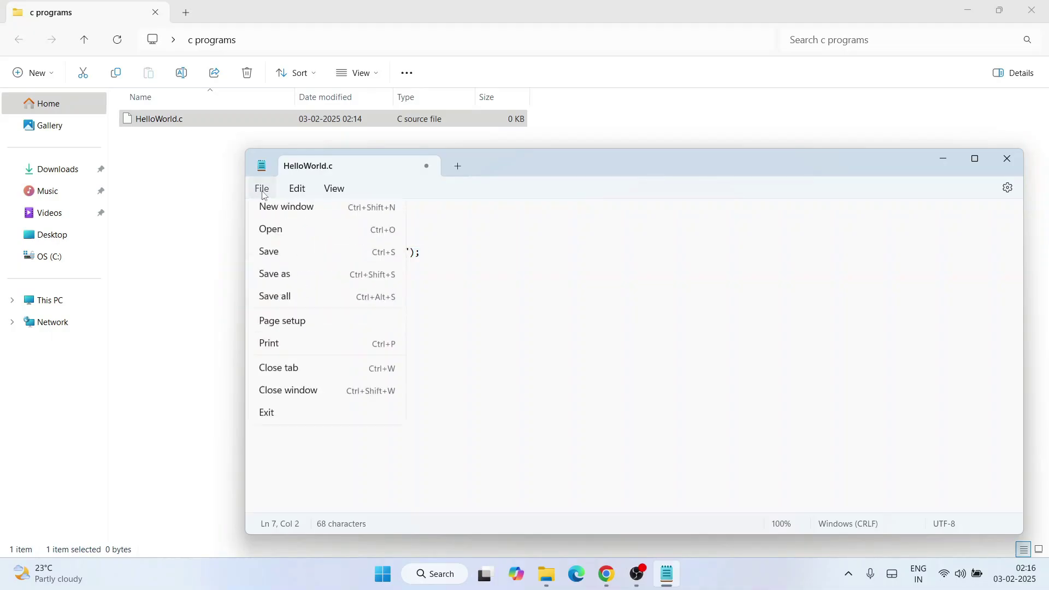
pyautogui.click(285, 278)
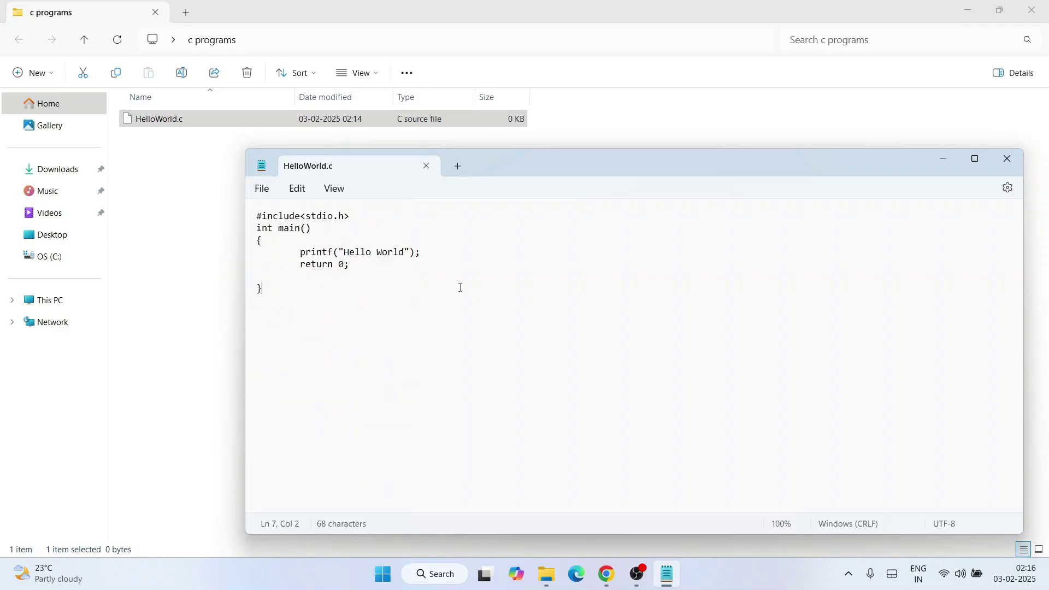
pyautogui.click(181, 194)
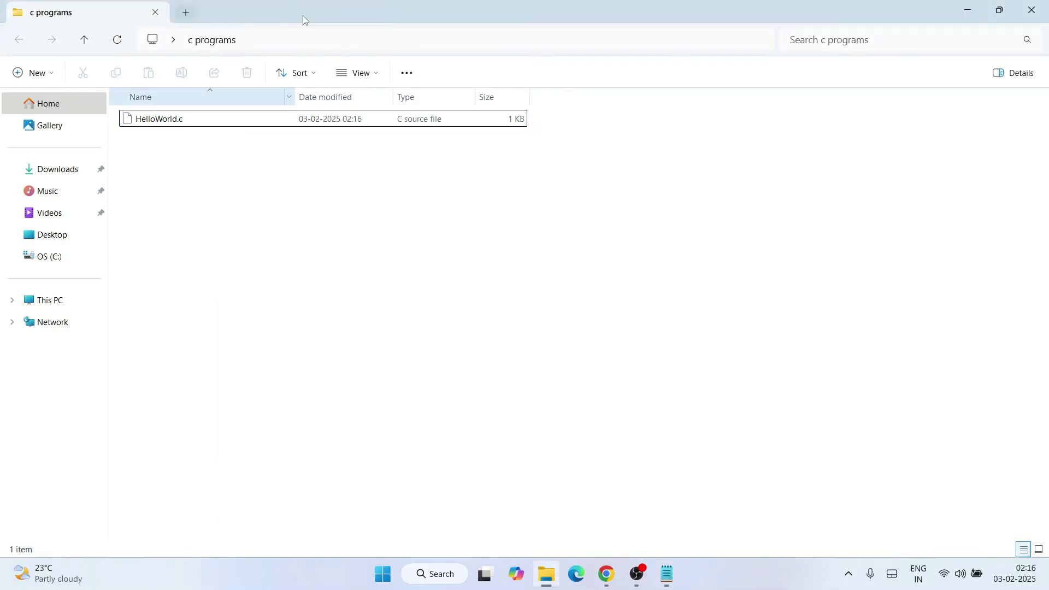
pyautogui.click(372, 35)
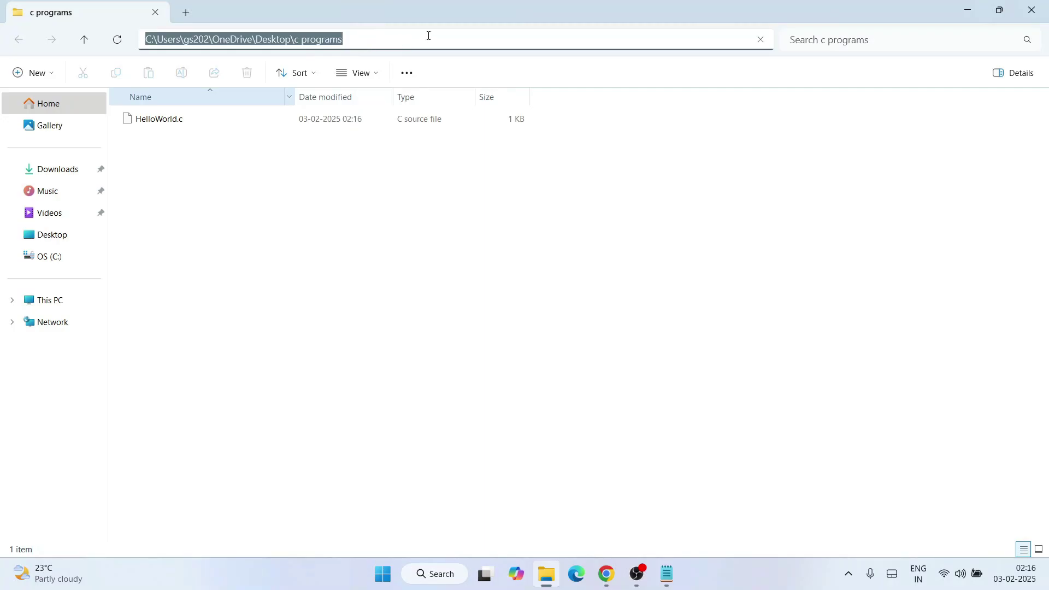
# Open a Command Prompt in the c programs folder via cmd in the address bar
pyautogui.write('cmd')
pyautogui.press('Return')
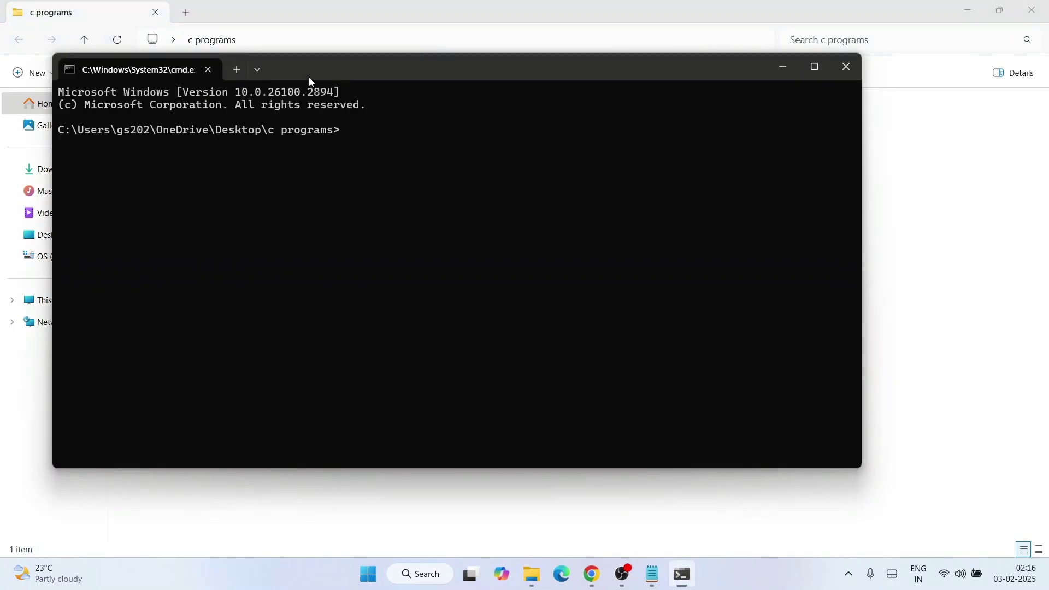
pyautogui.moveTo(309, 77); pyautogui.dragTo(488, 218)
pyautogui.moveTo(317, 271); pyautogui.dragTo(549, 264)
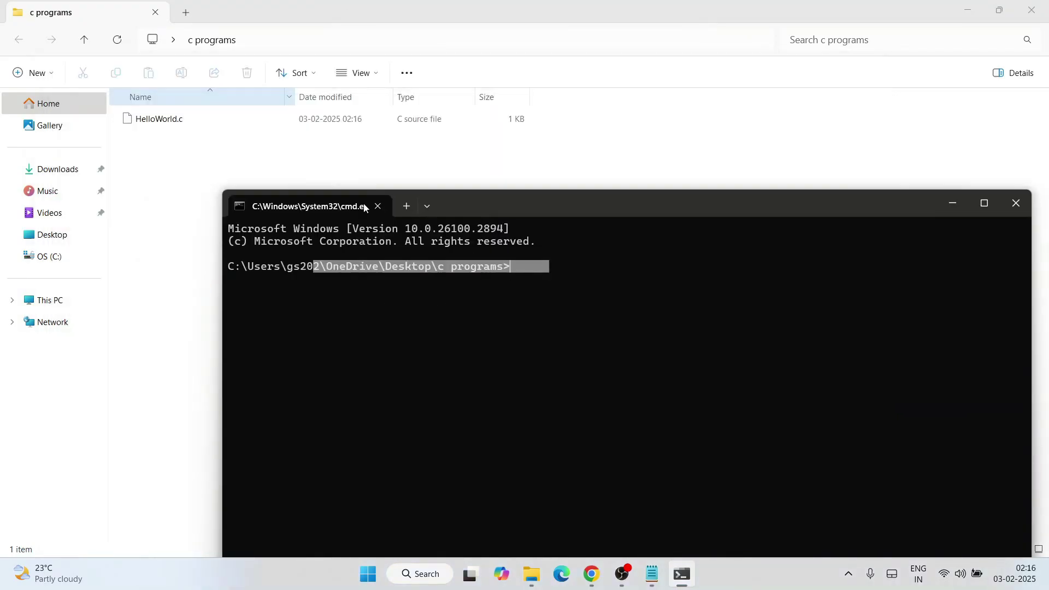
pyautogui.click(535, 295)
pyautogui.moveTo(501, 206); pyautogui.dragTo(507, 173)
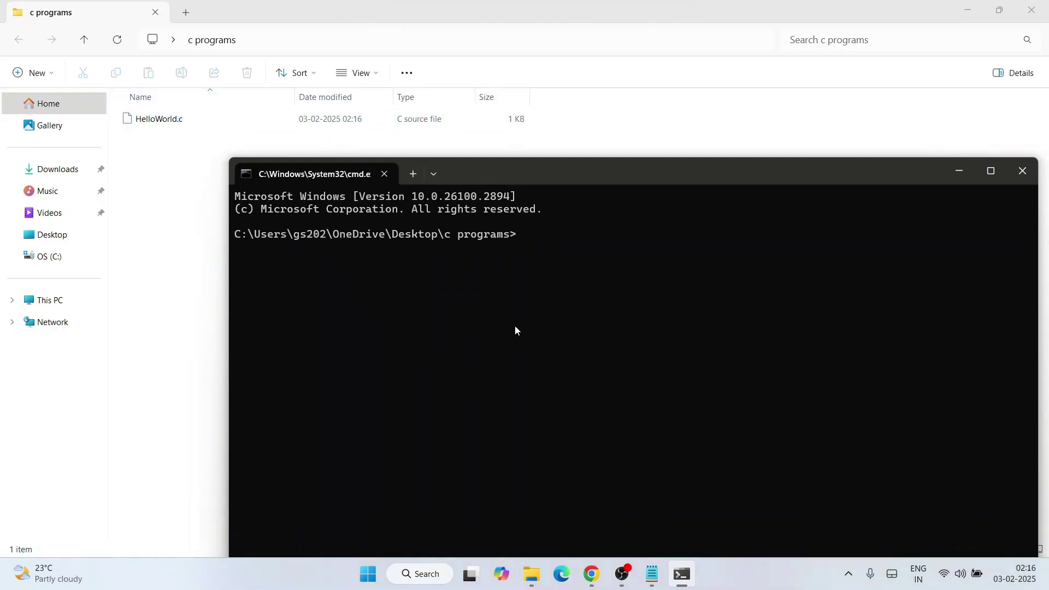
# Compile with gcc HelloWorld.c and run a to print Hello World
pyautogui.write('gcc HelloWorld.c')
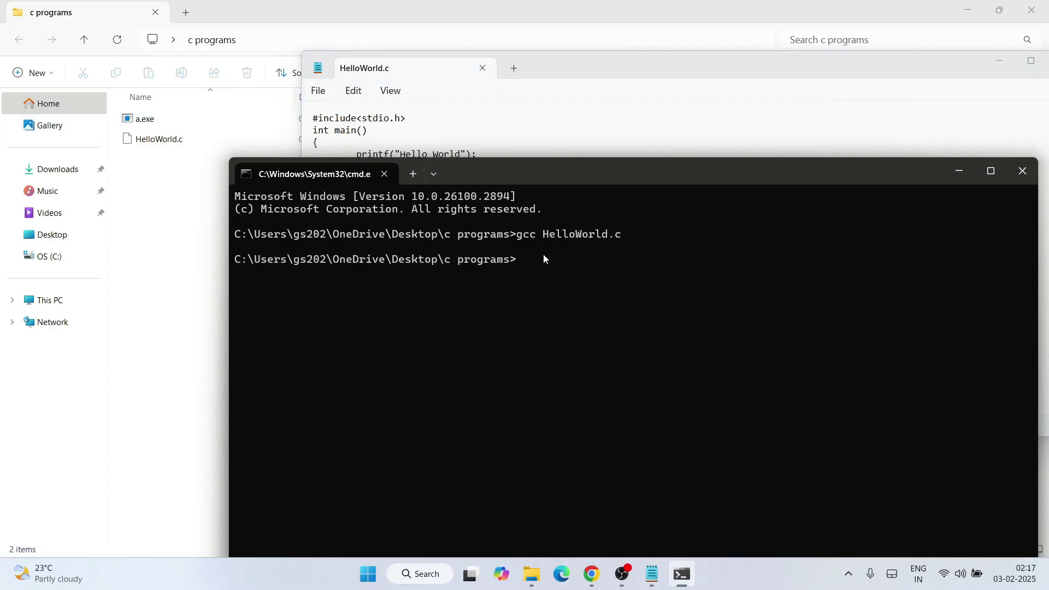
pyautogui.write('a')
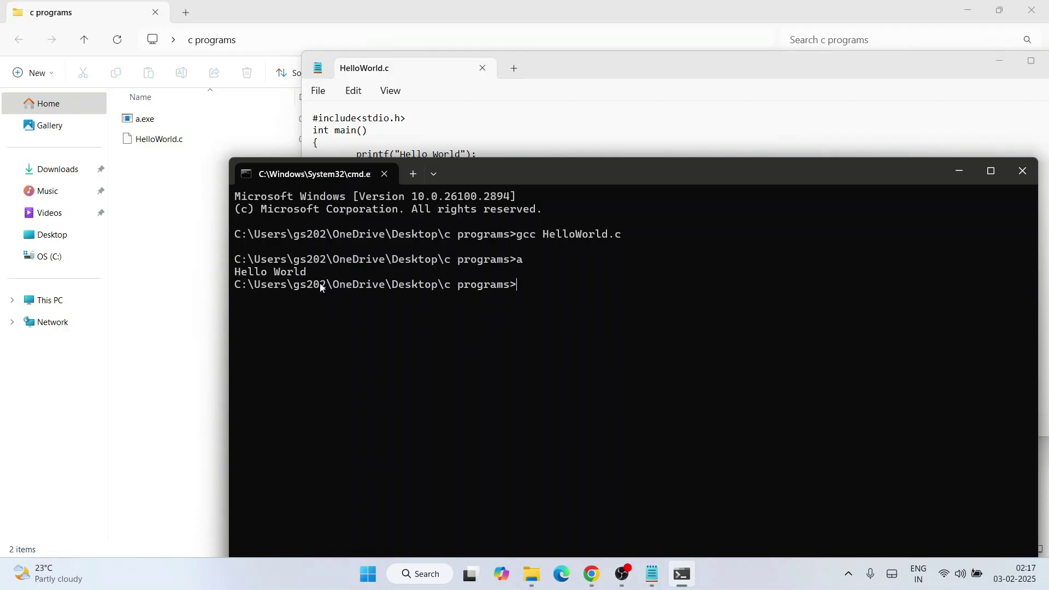
pyautogui.moveTo(323, 264); pyautogui.dragTo(143, 236)
pyautogui.moveTo(337, 277); pyautogui.dragTo(237, 278)
# Compare the printf line in HelloWorld.c with the Hello World output in Command Prompt
pyautogui.click(560, 125)
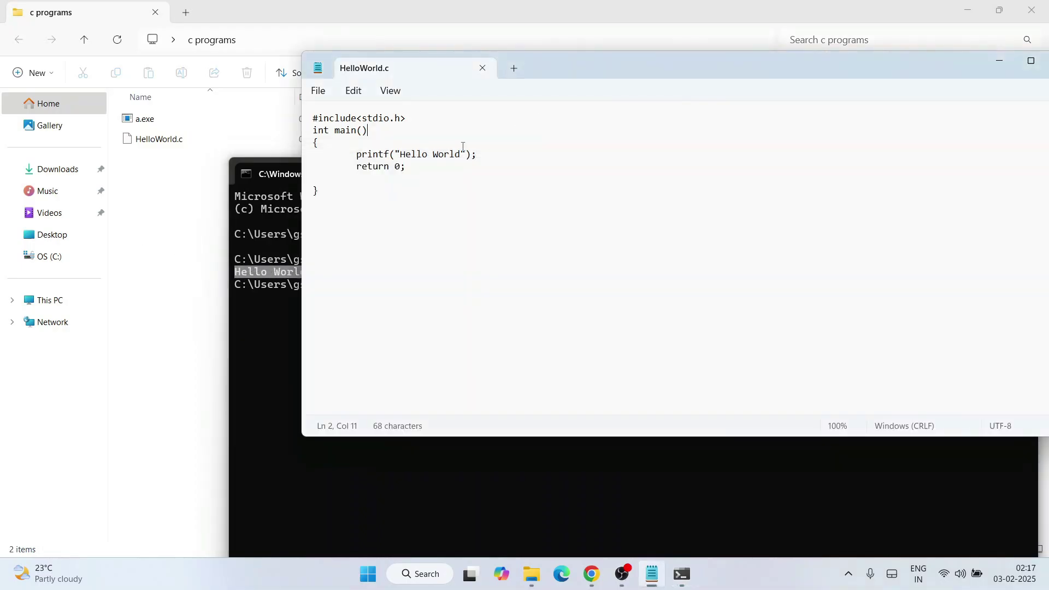
pyautogui.moveTo(402, 161); pyautogui.dragTo(560, 155)
pyautogui.click(552, 178)
pyautogui.click(236, 281)
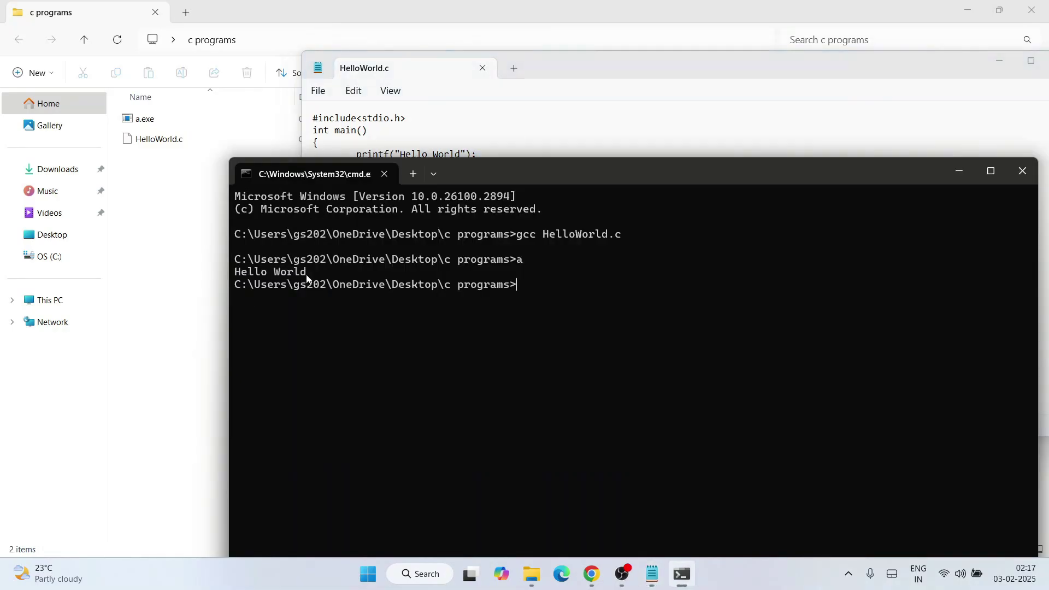
pyautogui.moveTo(315, 271); pyautogui.dragTo(230, 274)
pyautogui.click(531, 267)
pyautogui.click(593, 577)
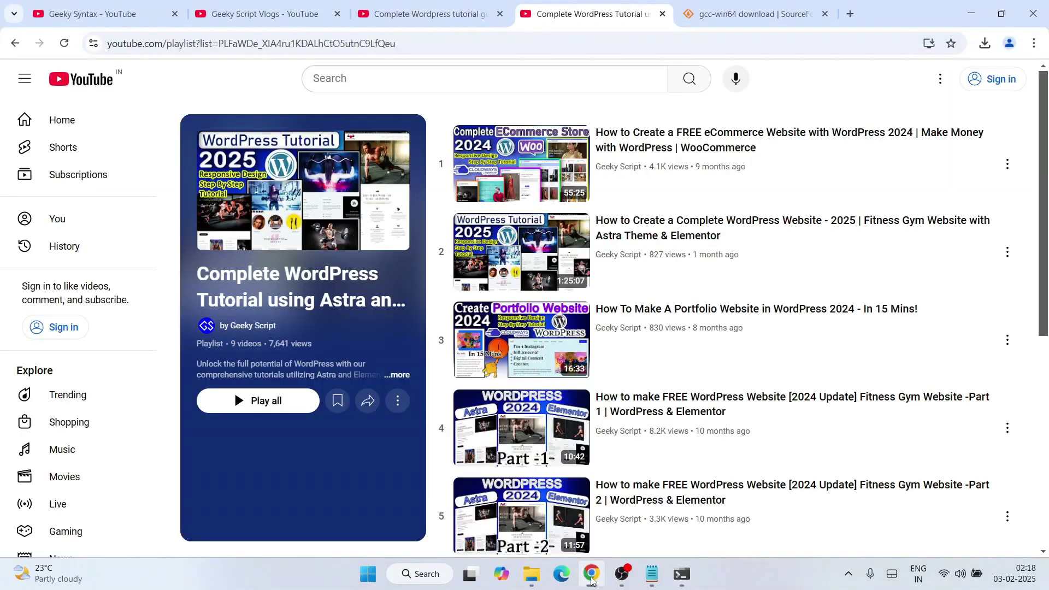
# Move past the WordPress results and Geeky Script Vlogs tabs to the Geeky Syntax channel tab
pyautogui.scroll(-6, 618, 219)
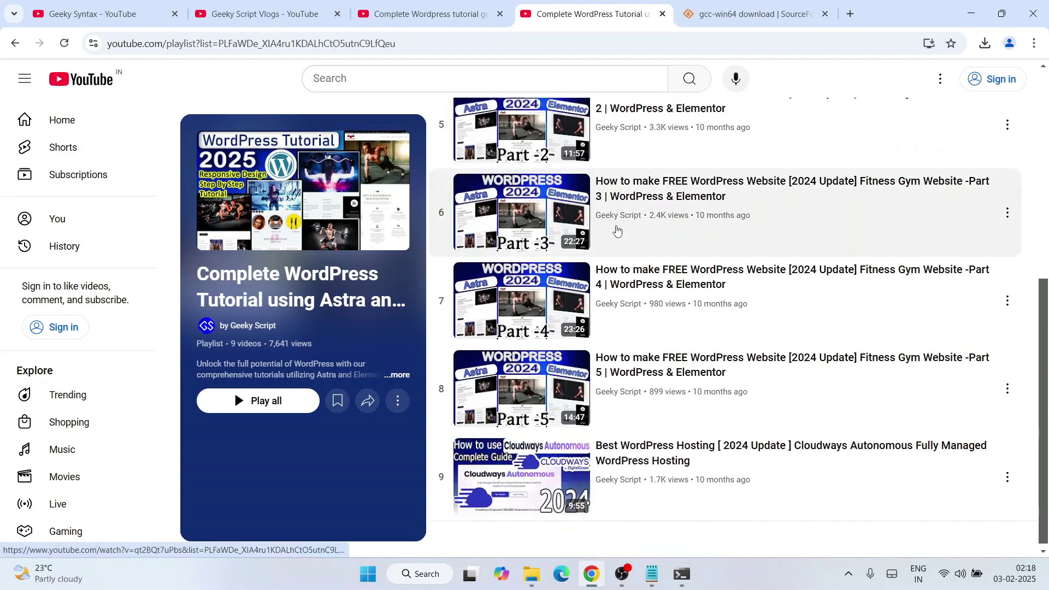
pyautogui.scroll(6, 618, 218)
pyautogui.click(426, 14)
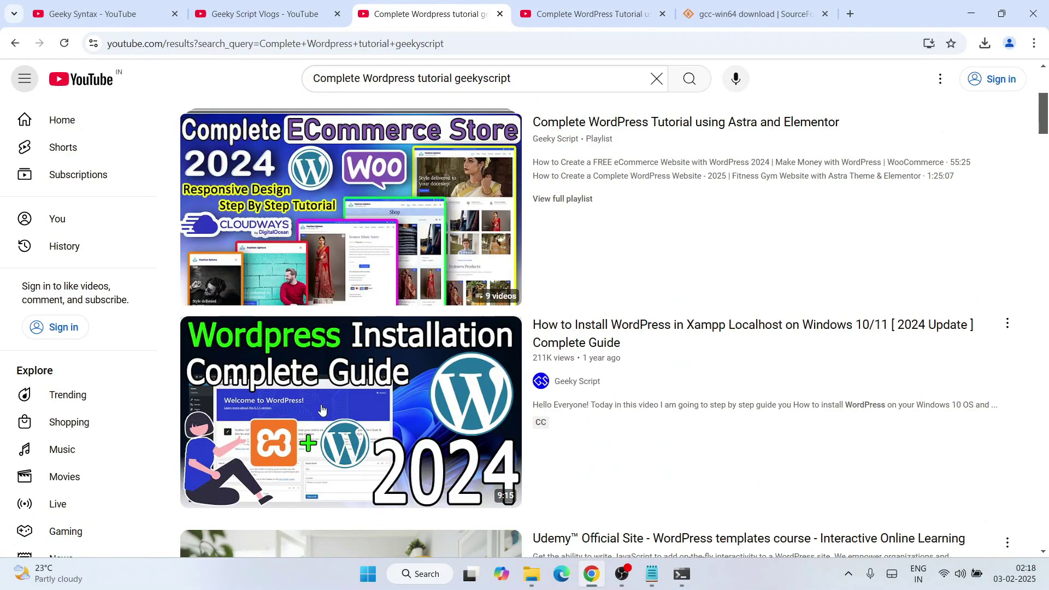
pyautogui.click(251, 11)
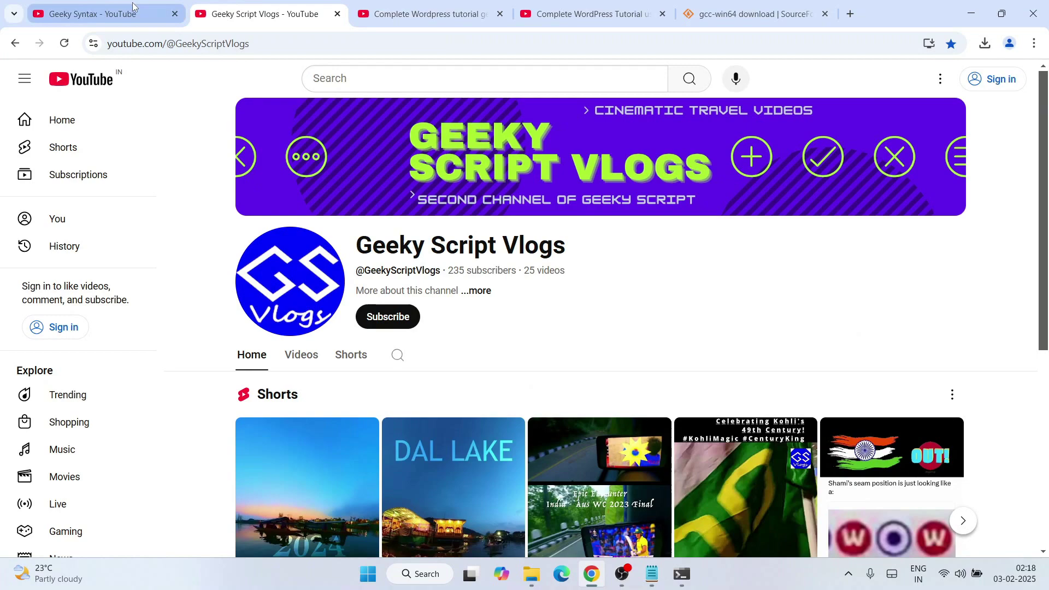
pyautogui.click(103, 14)
pyautogui.moveTo(404, 251); pyautogui.dragTo(770, 249)
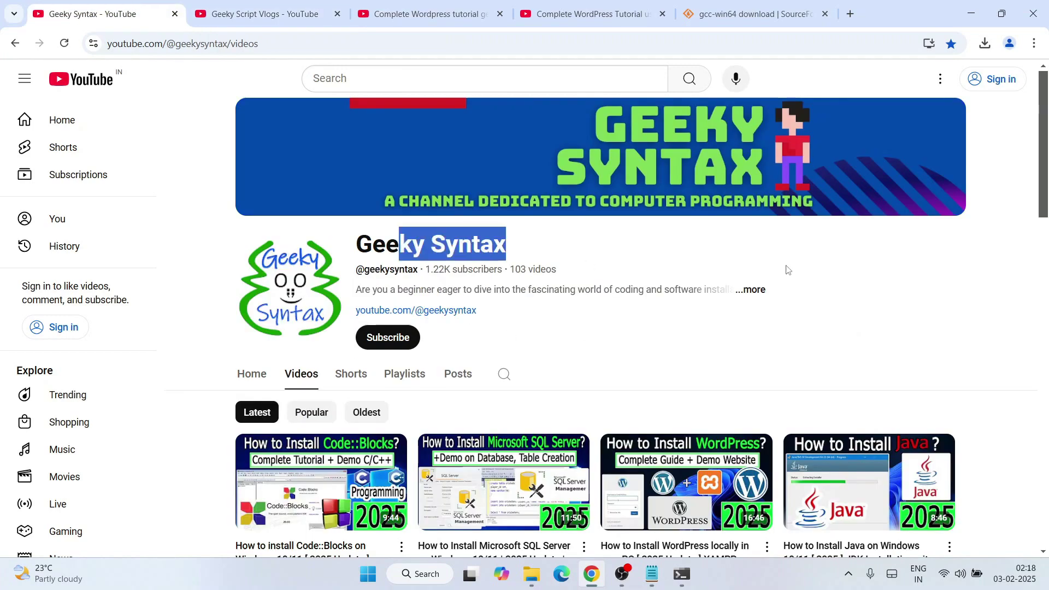
pyautogui.click(788, 269)
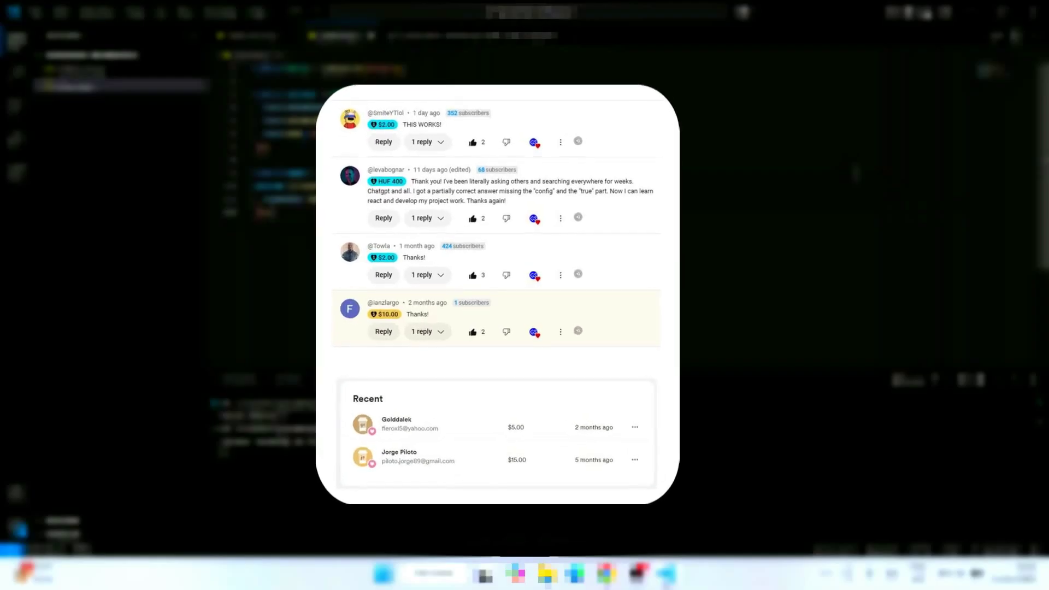